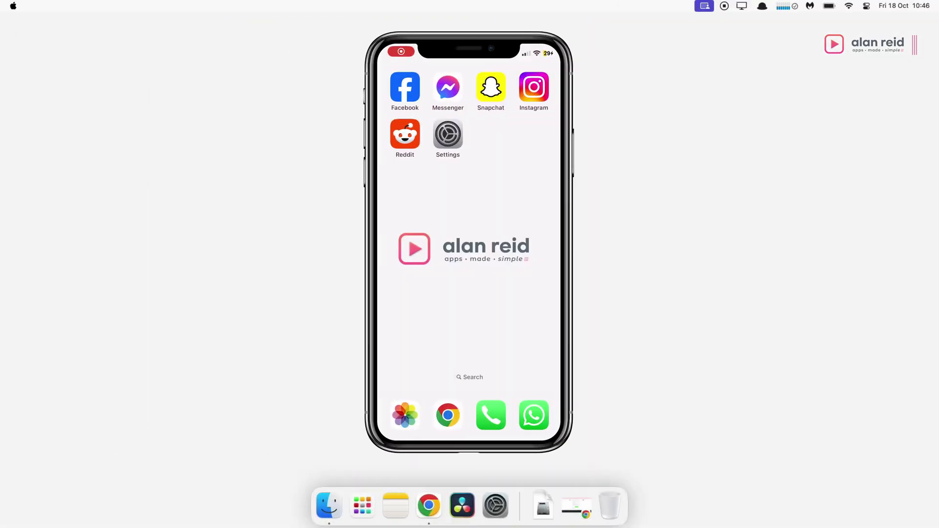
Step: Check the Find My iPhone status under the Apple Account in Settings, and return to the main Settings list
left_click(447, 134)
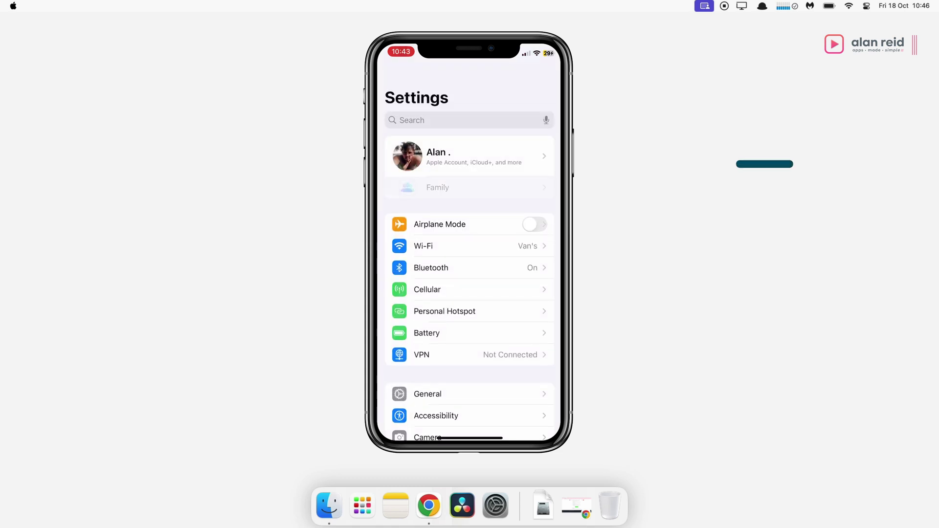
left_click(470, 156)
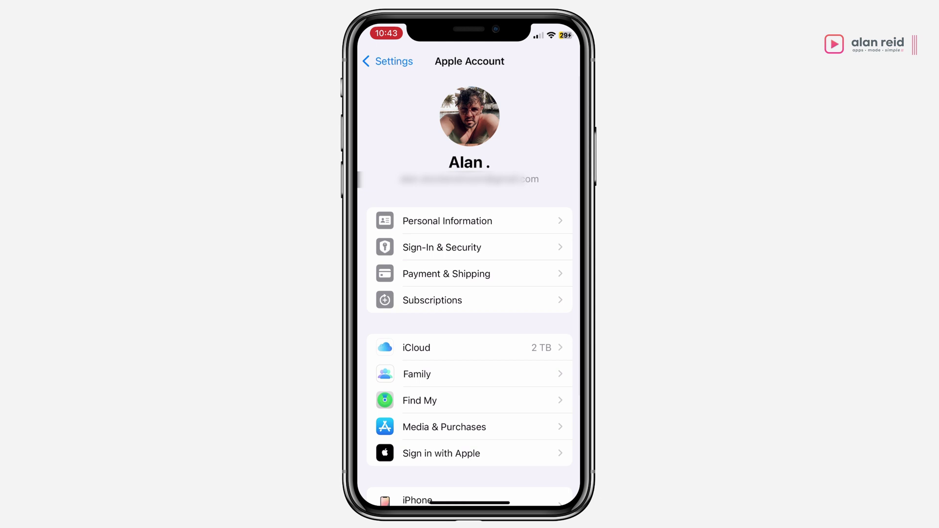
left_click(420, 400)
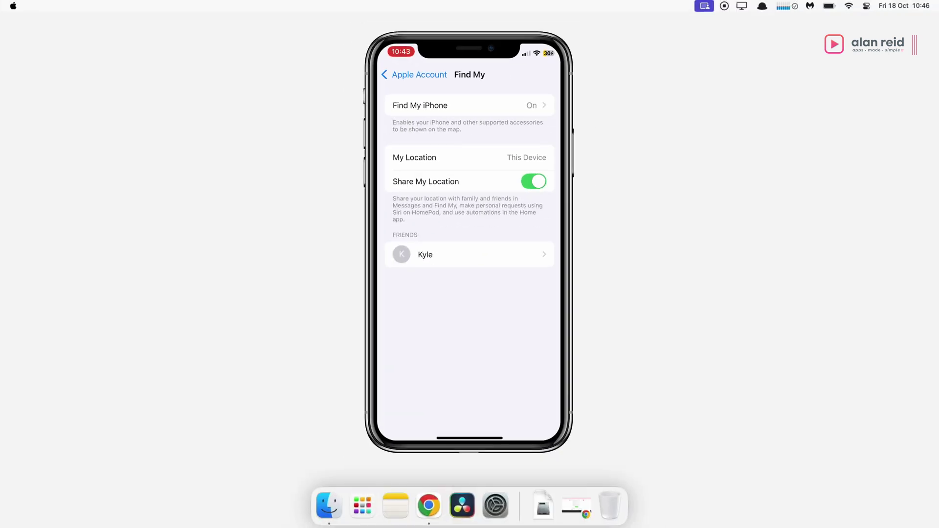
left_click(420, 105)
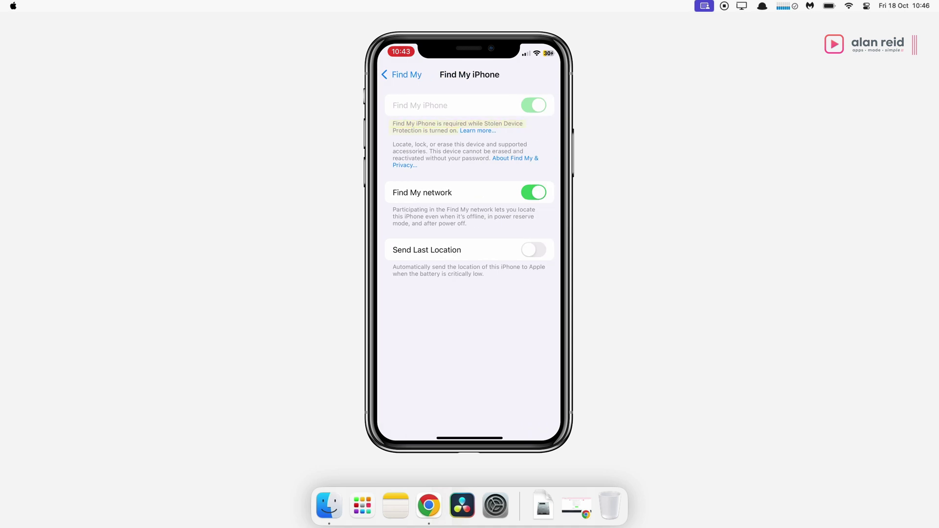
left_click(402, 74)
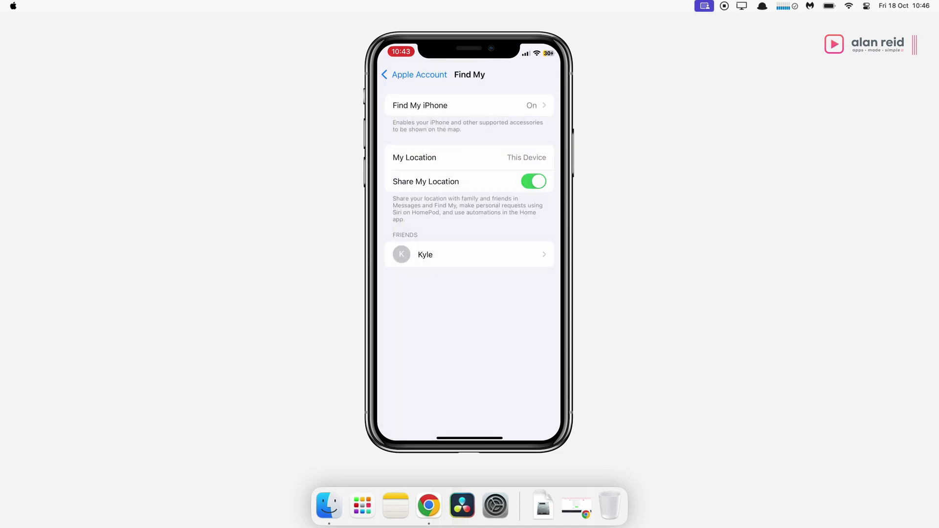
left_click(416, 75)
left_click(391, 74)
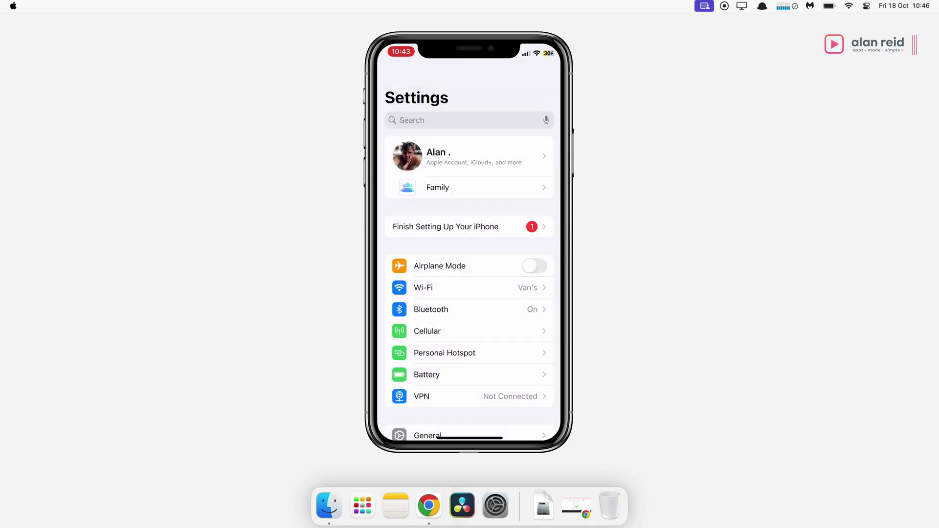
Step: Open the Face ID & Passcode settings, entering the device passcode
scroll(470, 264, "down", 5)
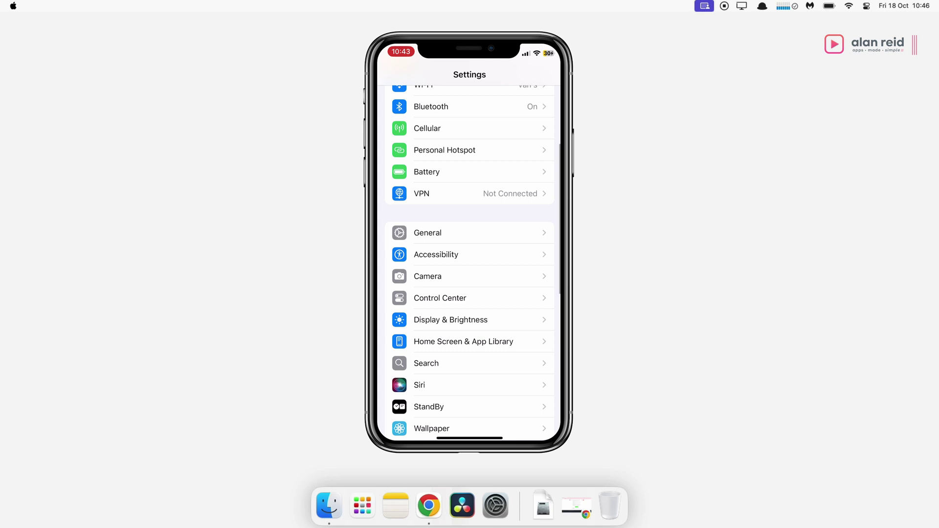
scroll(469, 264, "down", 5)
scroll(469, 264, "down", 4)
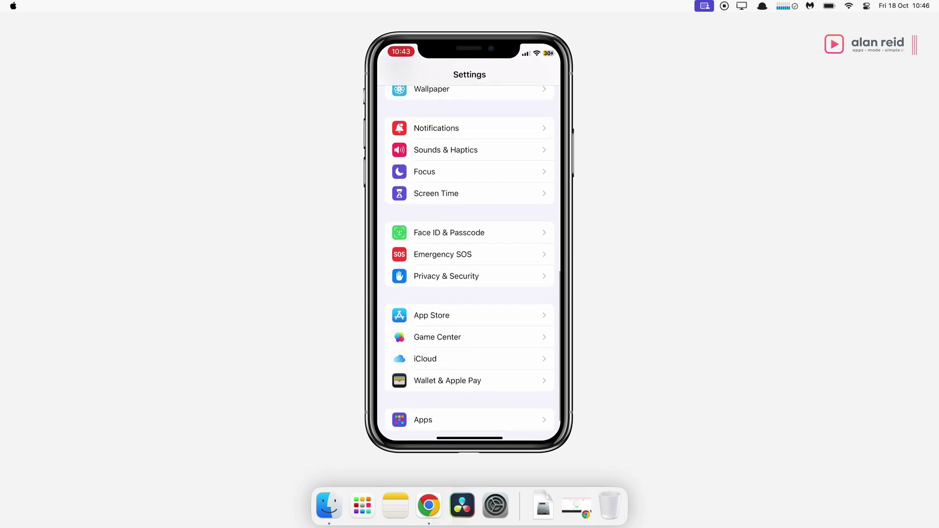
left_click(449, 231)
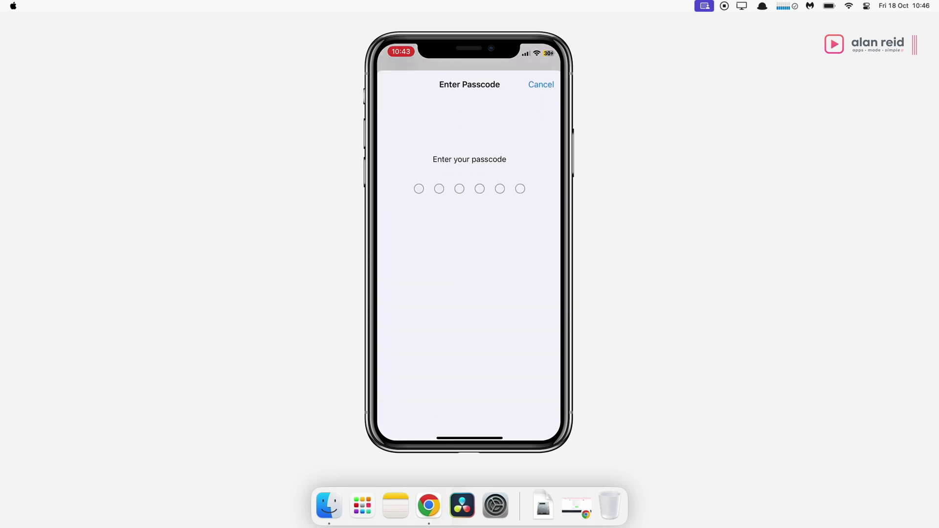
type("******")
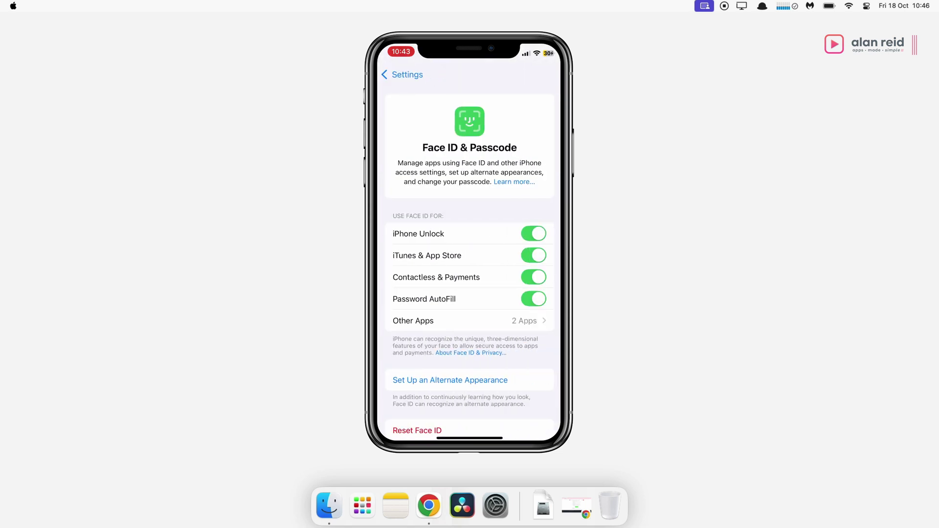
Step: Turn off Stolen Device Protection in the Face ID & Passcode settings
scroll(470, 264, "down", 5)
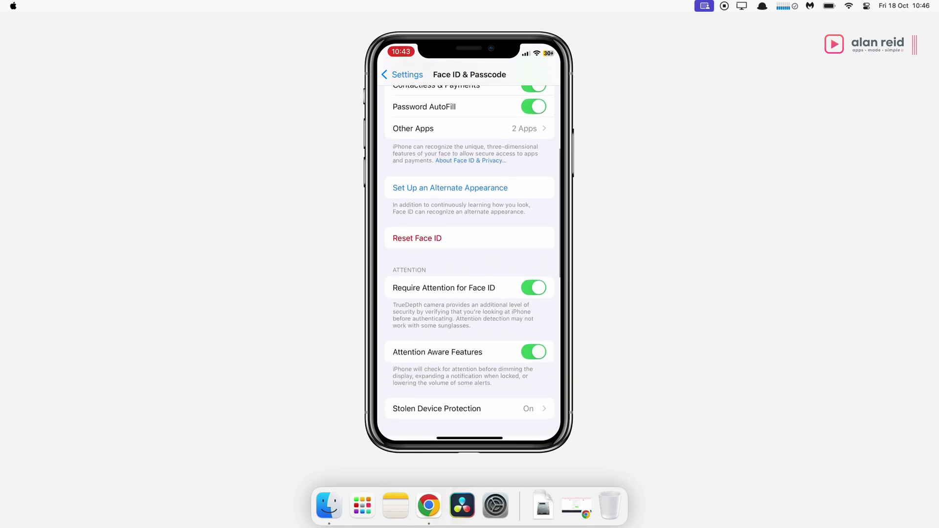
scroll(470, 260, "down", 3)
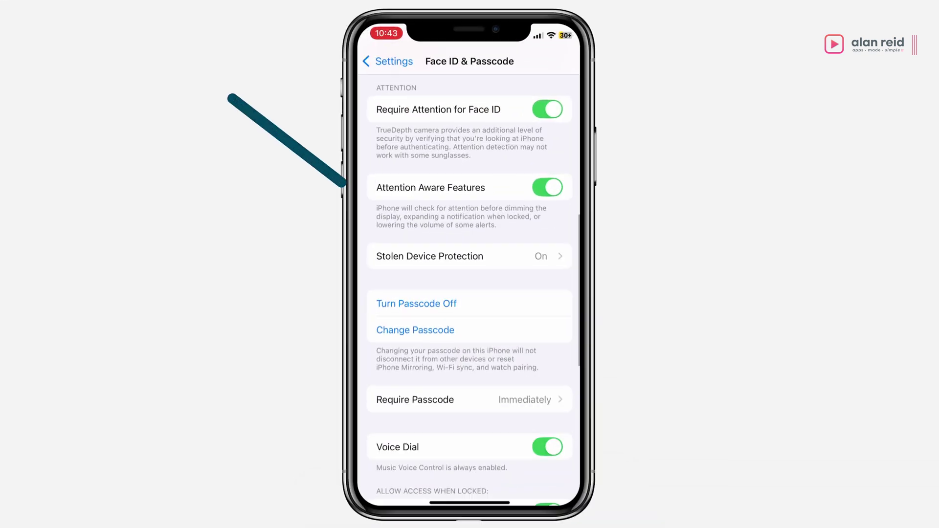
left_click(430, 256)
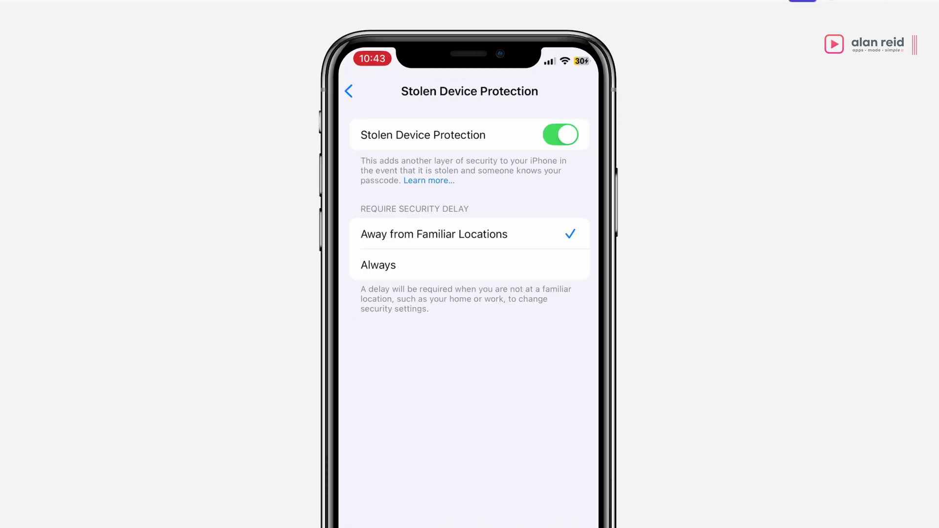
left_click(560, 134)
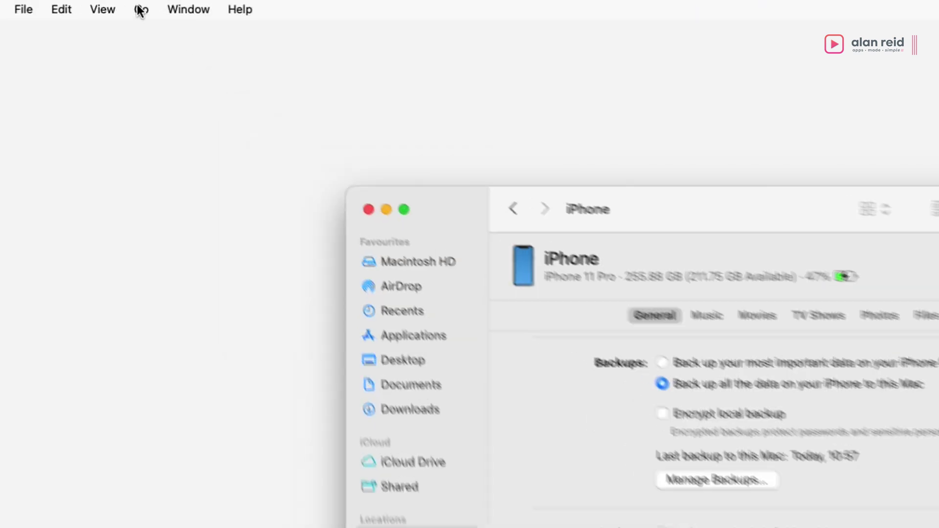
Step: Go to the folder ~/Library/Application Support/mobilesync in Finder on the Mac
left_click(128, 6)
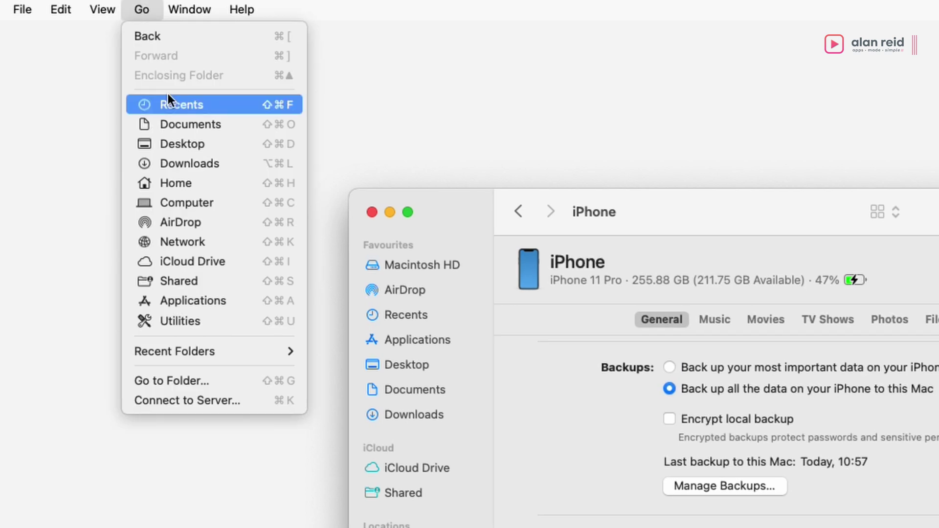
left_click(224, 383)
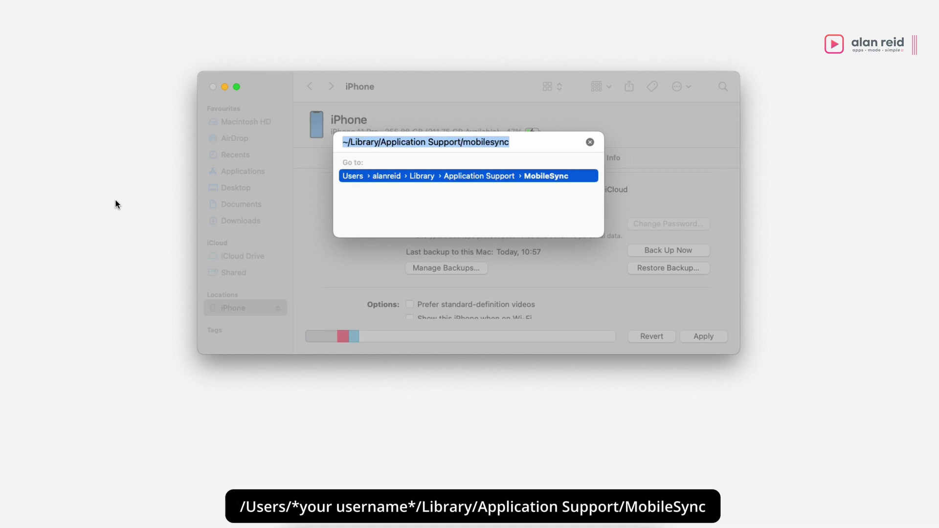
key("Return")
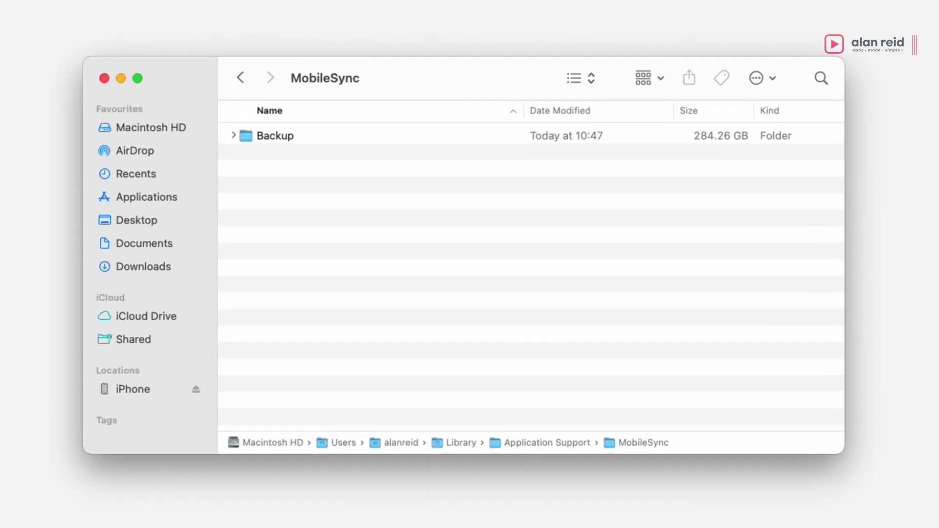
Step: Expand the Backup folder and select the iPhone's backup folder inside it
left_click(232, 134)
left_click(231, 135)
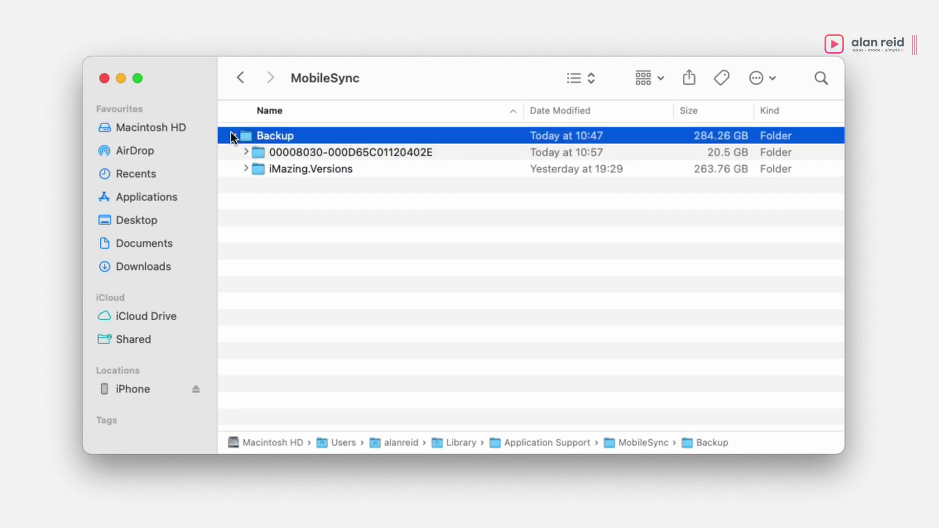
left_click(280, 152)
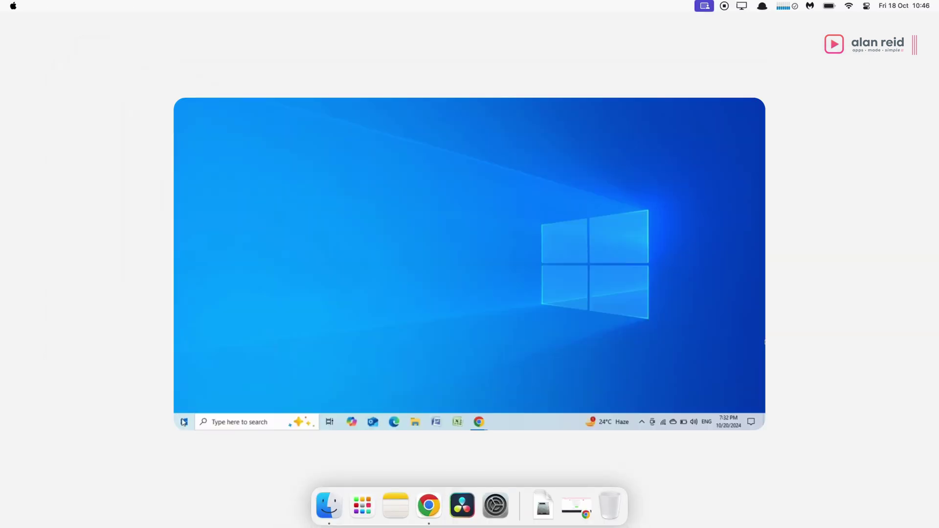
Step: On the Windows PC, open the %appdata% location with Run and go into the Apple Computer folder
left_click(184, 422)
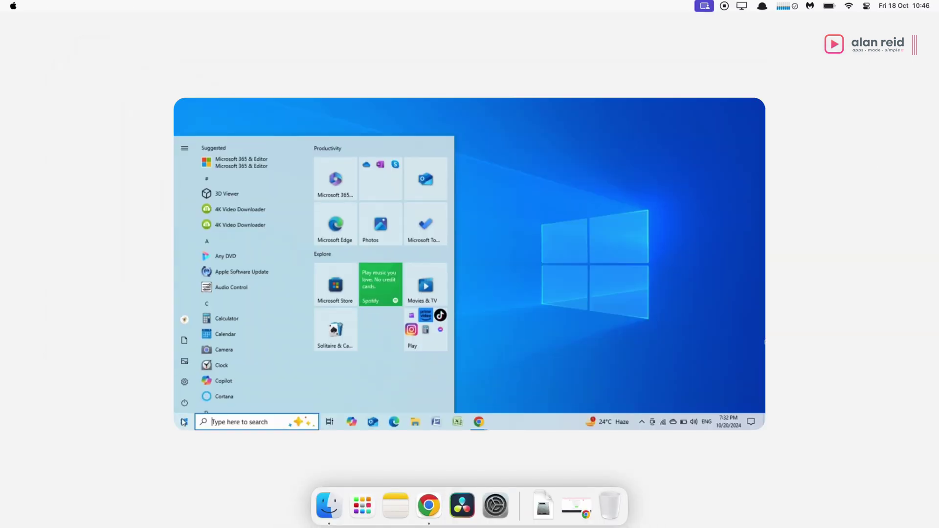
type("run")
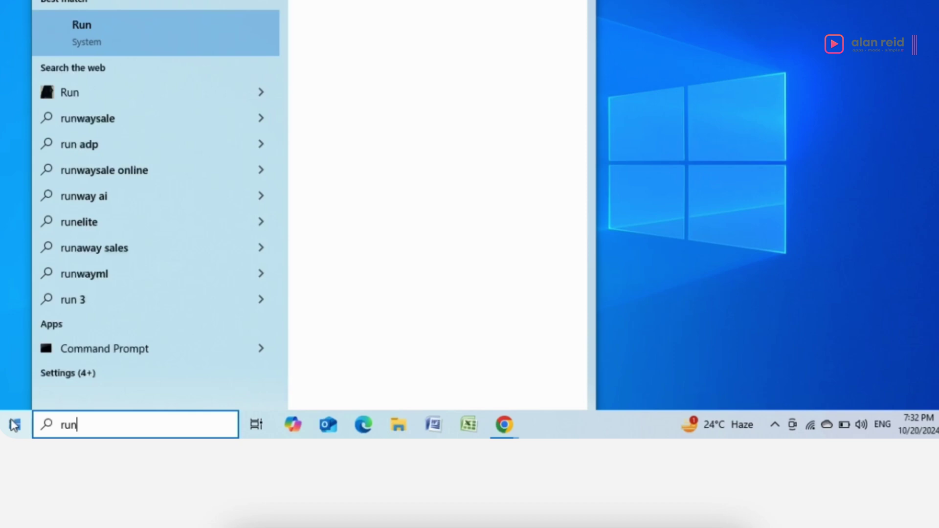
key("Return")
type("%")
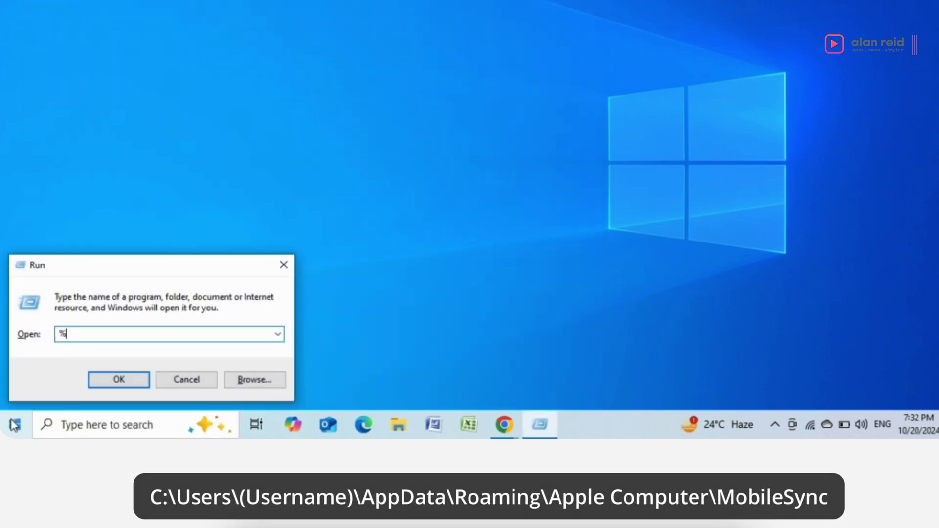
type("appdata")
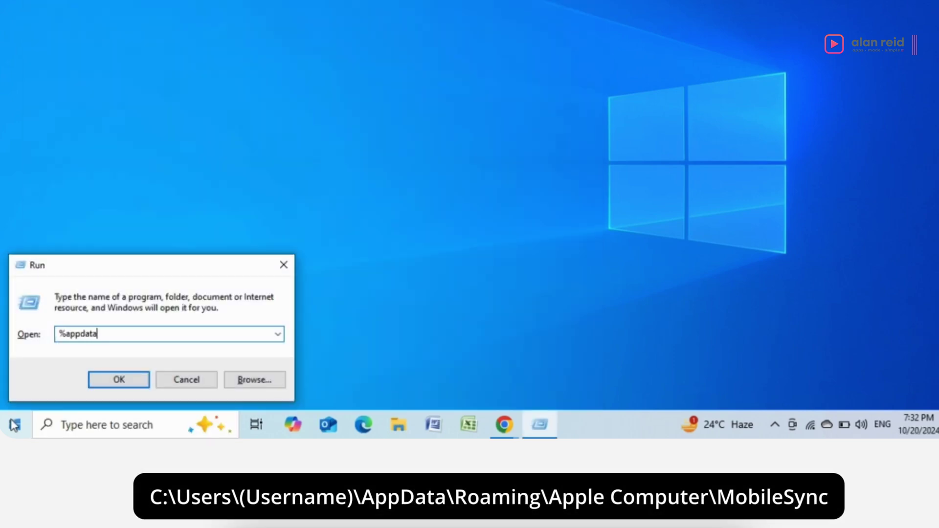
type("%")
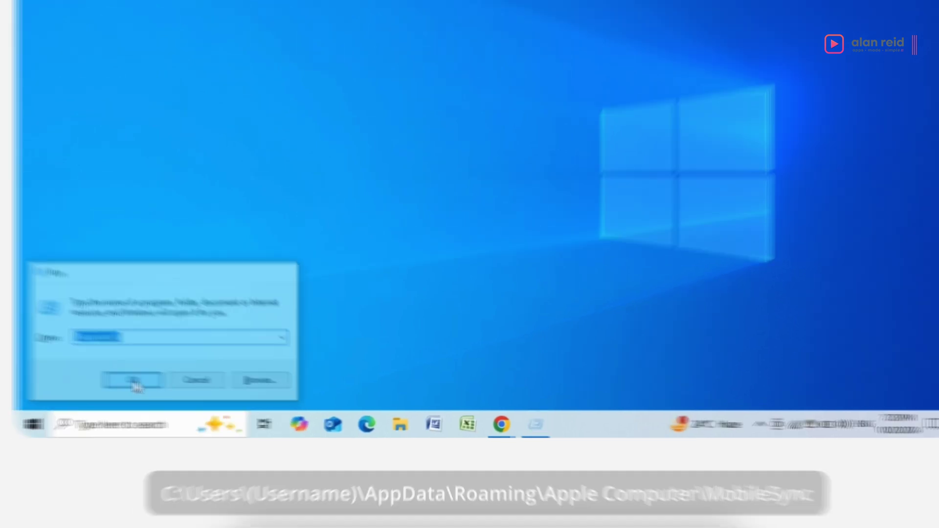
left_click(135, 383)
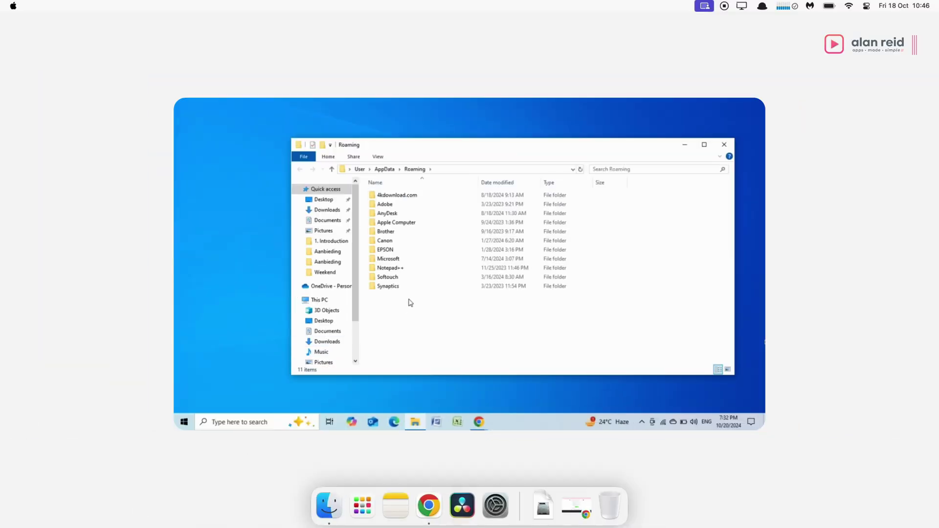
left_click(399, 223)
double_click(399, 223)
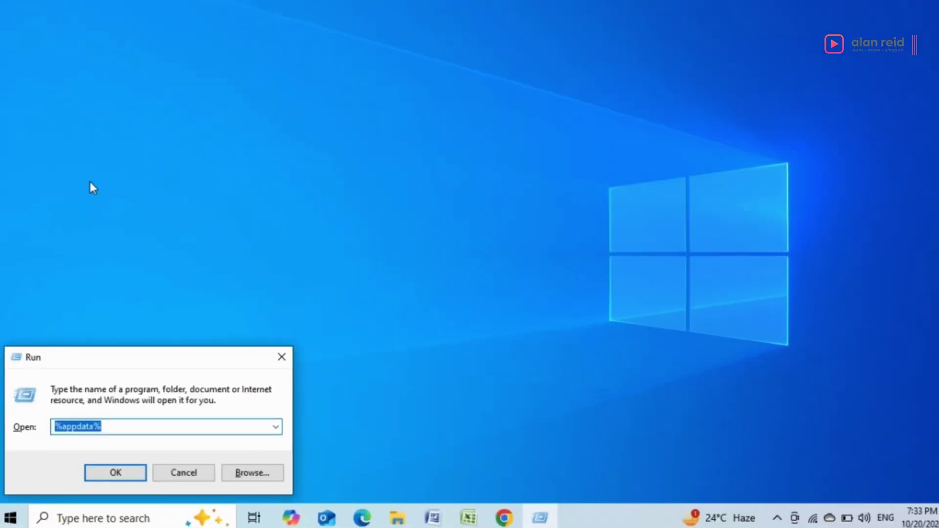
Step: Open the %userprofile% location with Run as the alternative backup path on Windows
type("%userprofile")
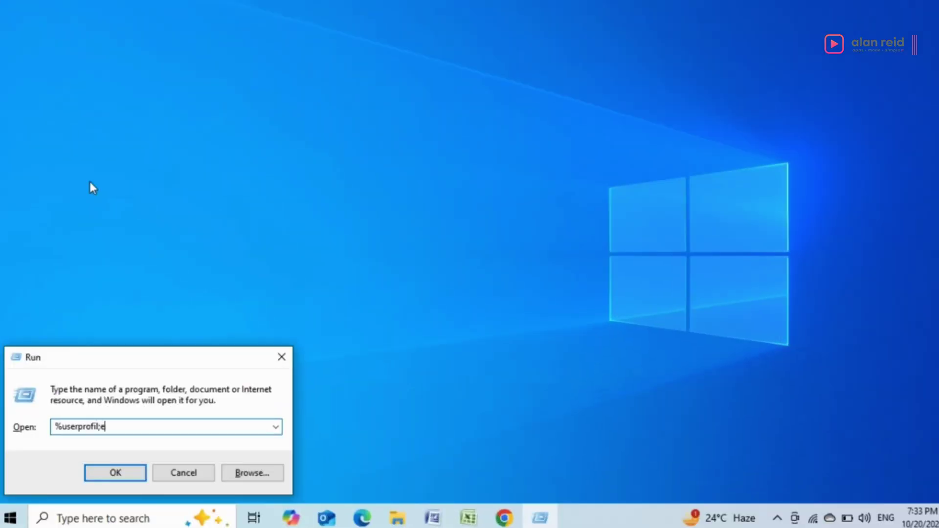
type("%")
key("Return")
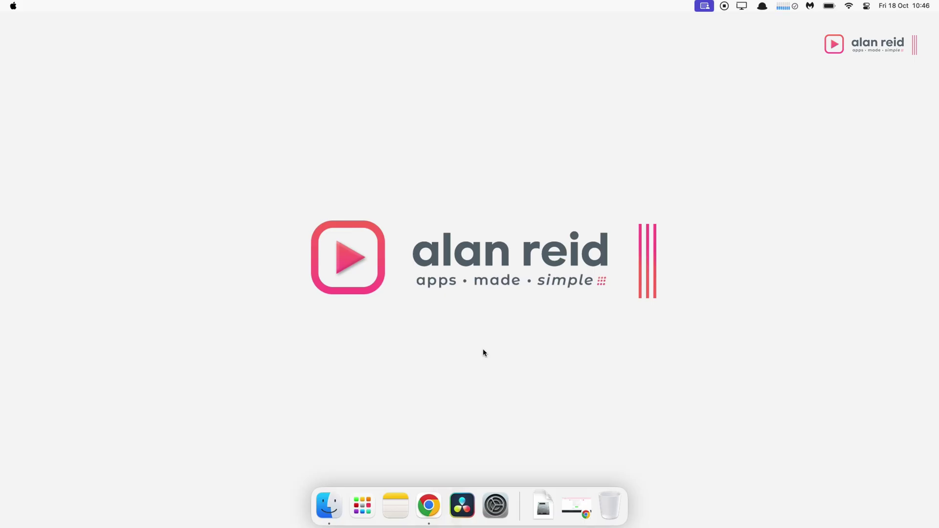
Step: Select the connected iPhone in Finder on the Mac and back up all its data to this Mac without encryption
left_click(333, 501)
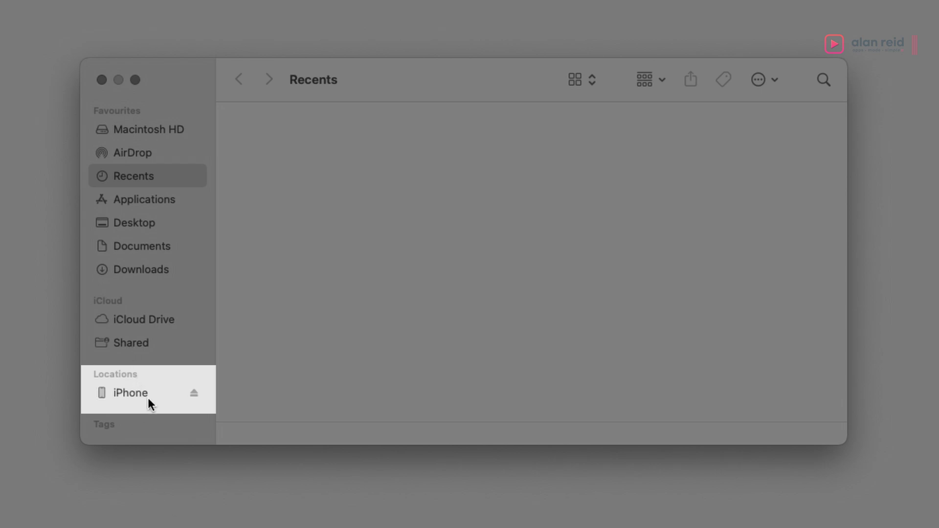
left_click(146, 396)
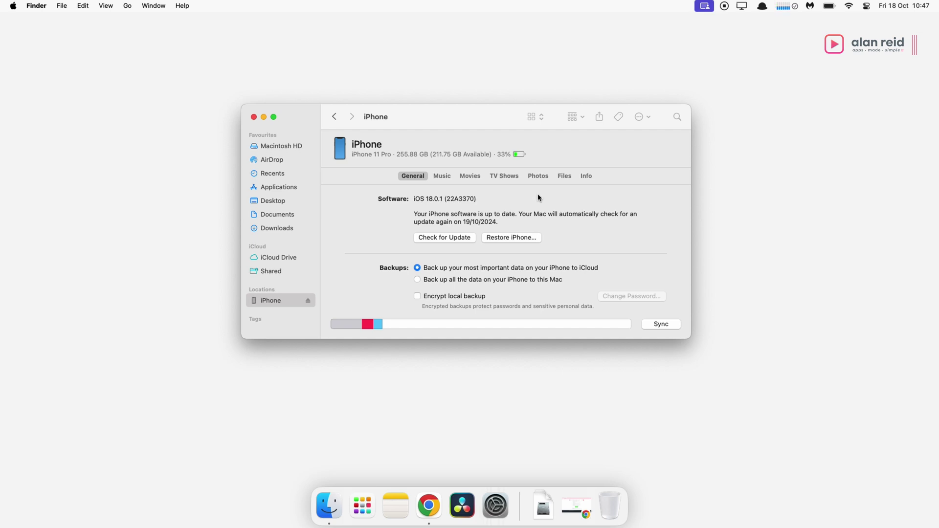
scroll(539, 195, "down", 5)
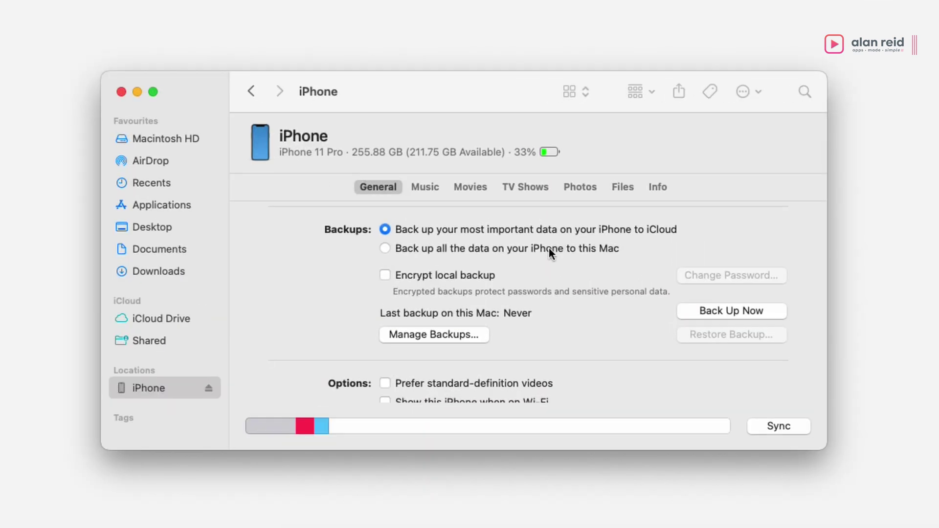
left_click(549, 248)
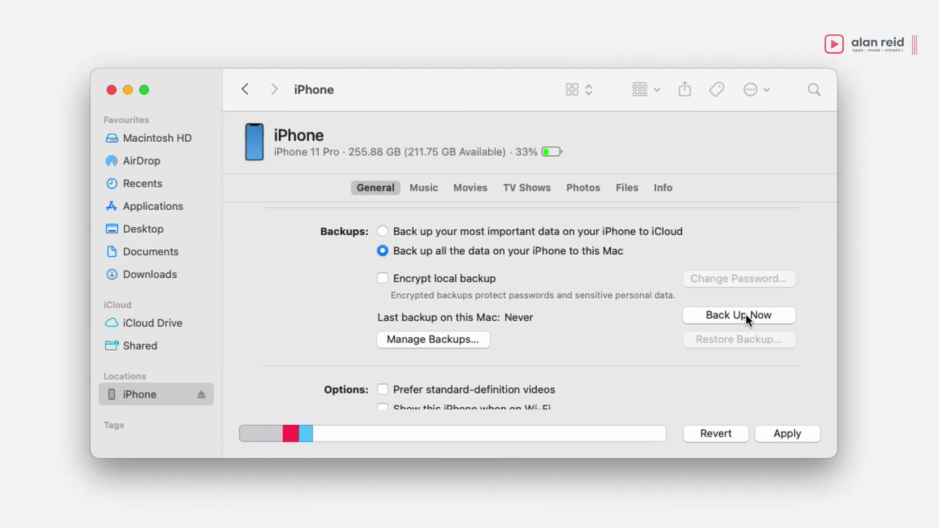
left_click(735, 312)
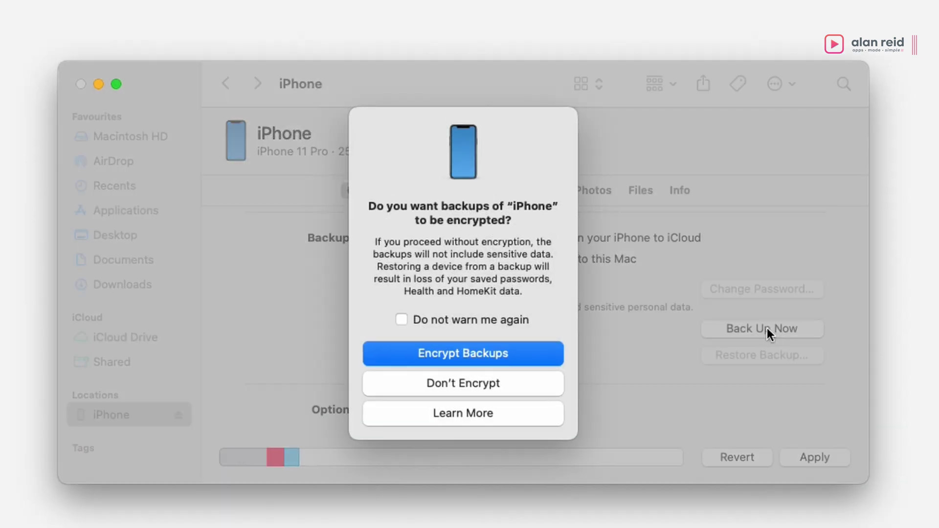
left_click(501, 382)
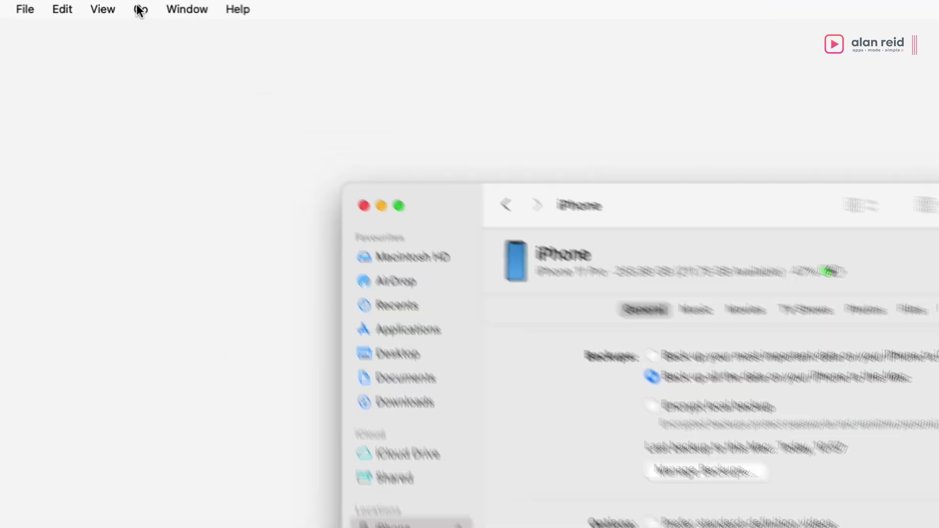
Step: Go to the ~/Library/Application Support/MobileSync folder in Finder
left_click(127, 5)
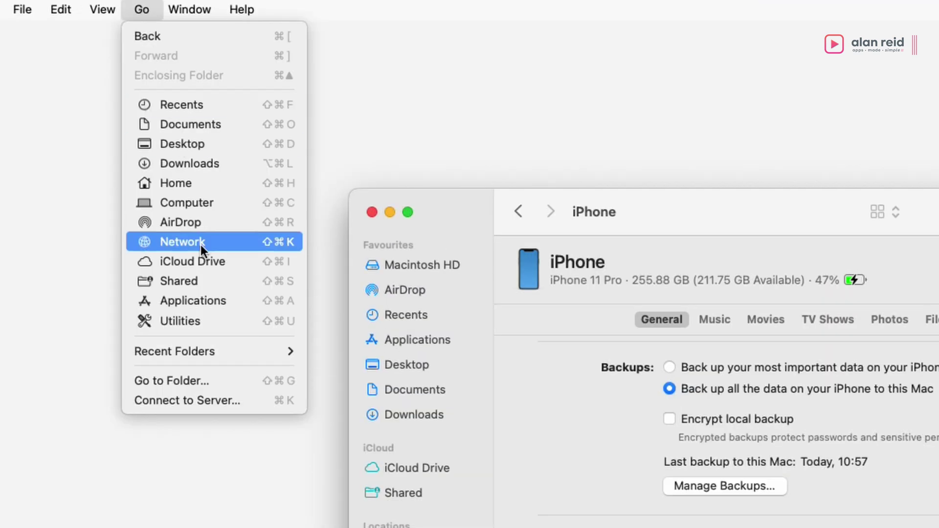
left_click(225, 384)
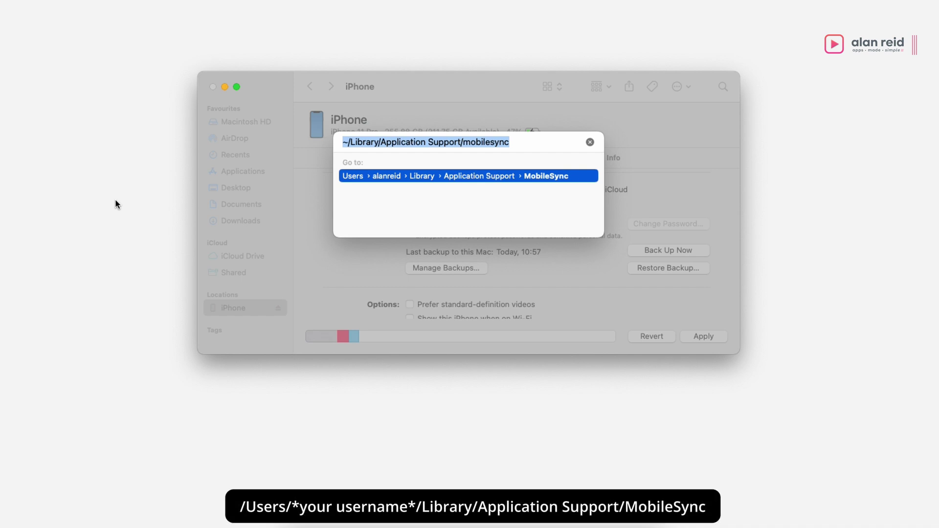
key("Return")
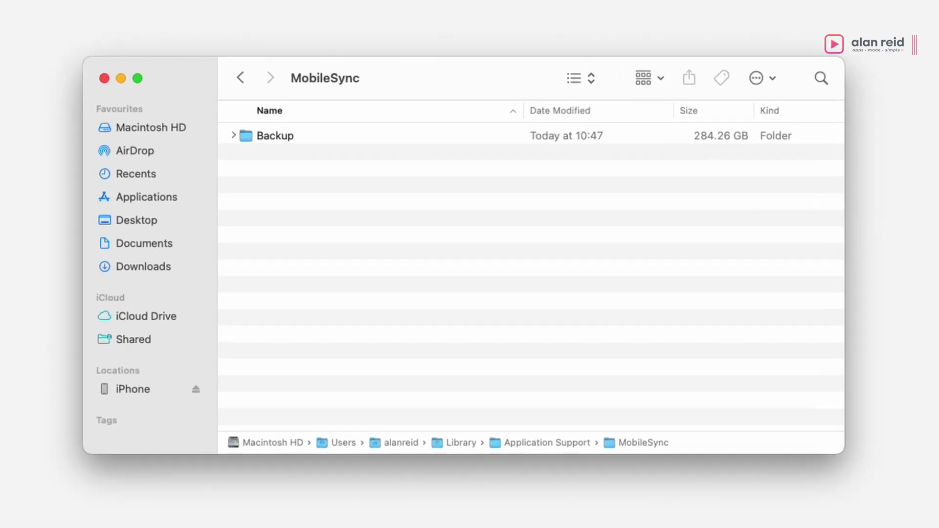
Step: Expand the Backup folder in MobileSync and select the iPhone's backup folder inside it
left_click(230, 136)
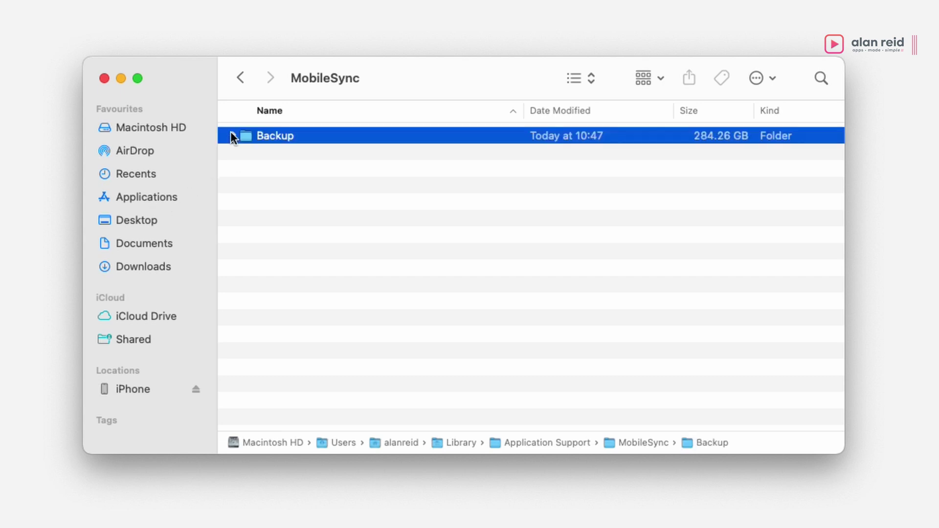
left_click(231, 136)
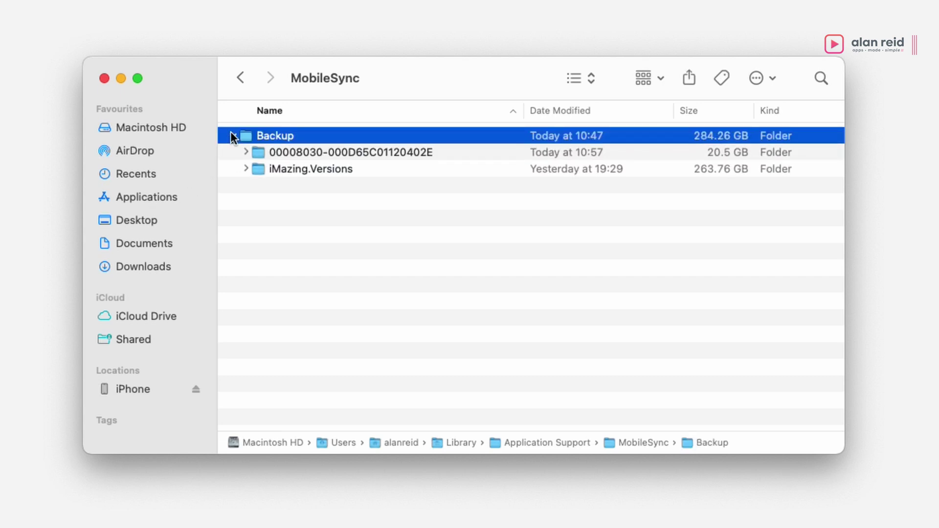
left_click(281, 152)
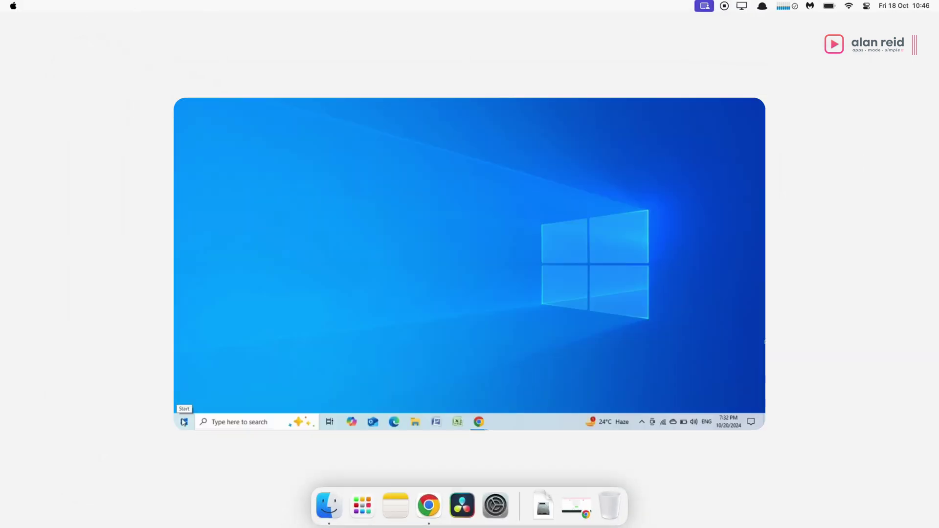
Step: On the Windows PC, open %appdata% through Run and enter the Apple Computer folder
left_click(184, 422)
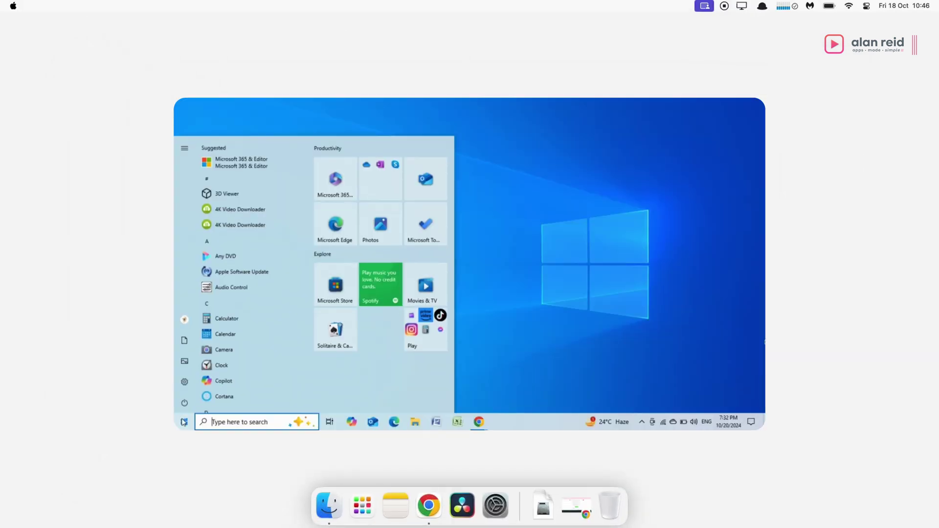
type("run")
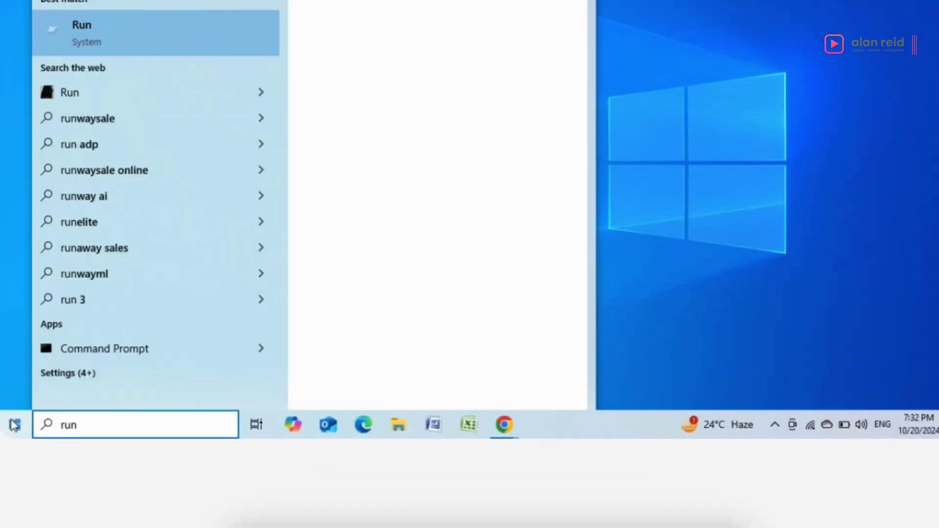
key("Return")
type("%appda")
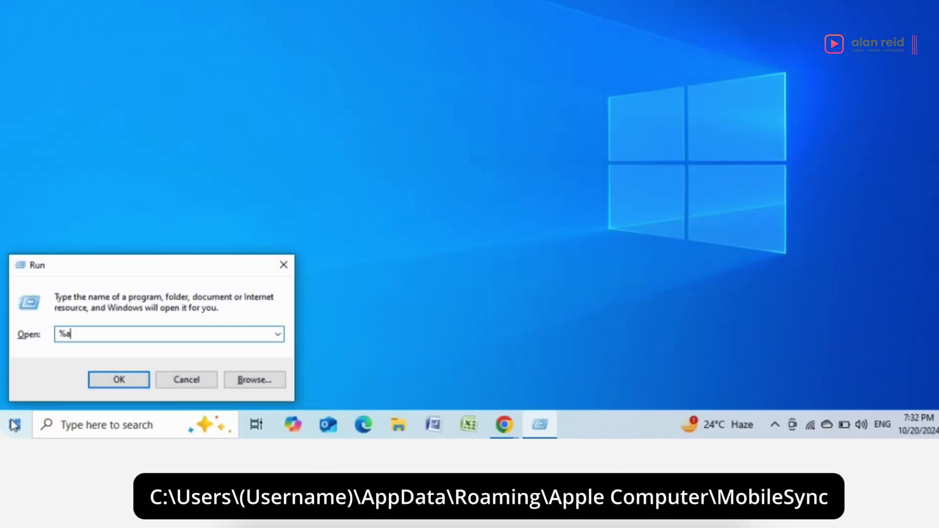
type("ta%")
left_click(122, 383)
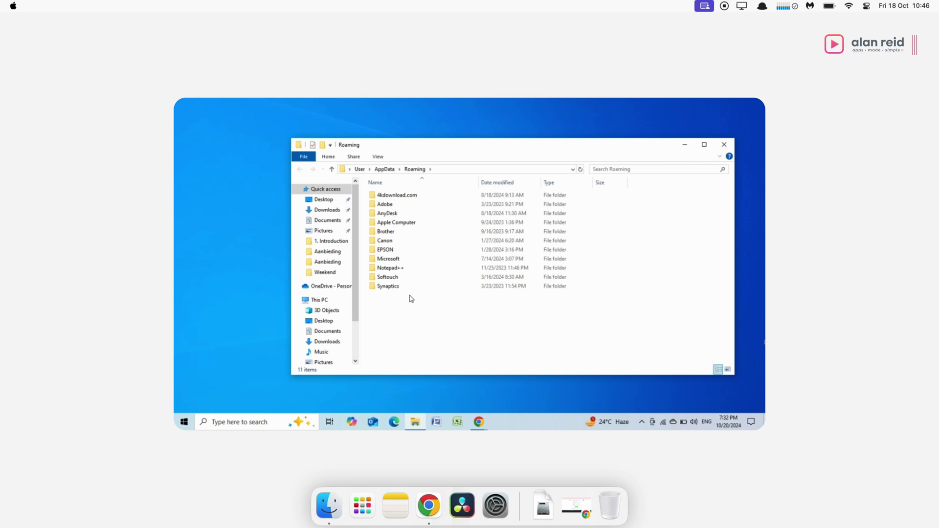
double_click(399, 223)
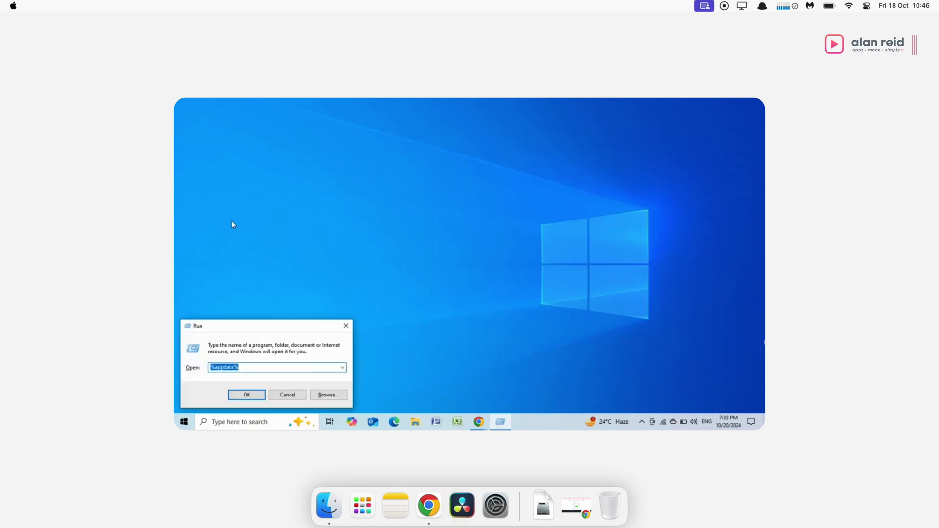
Step: Enter %userprofile% in Run as the alternative location of the Windows backup
type("%userprofile")
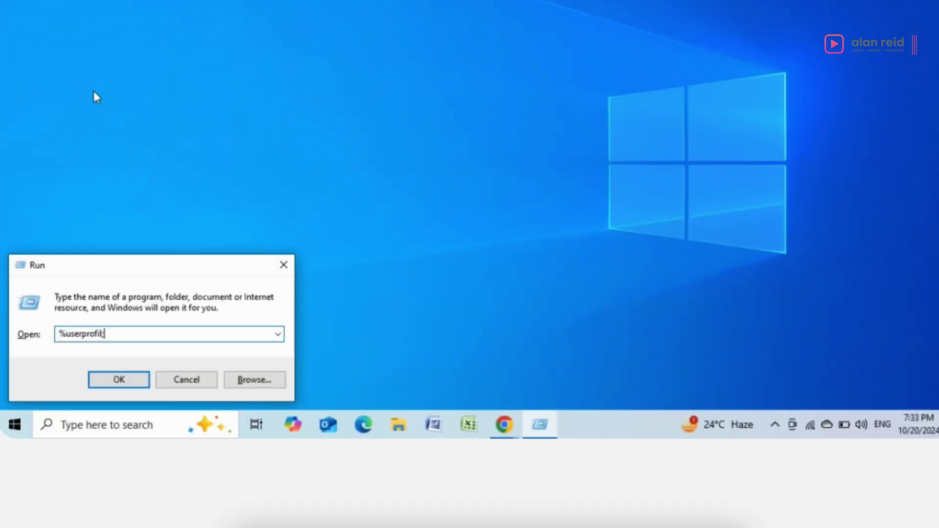
type("%")
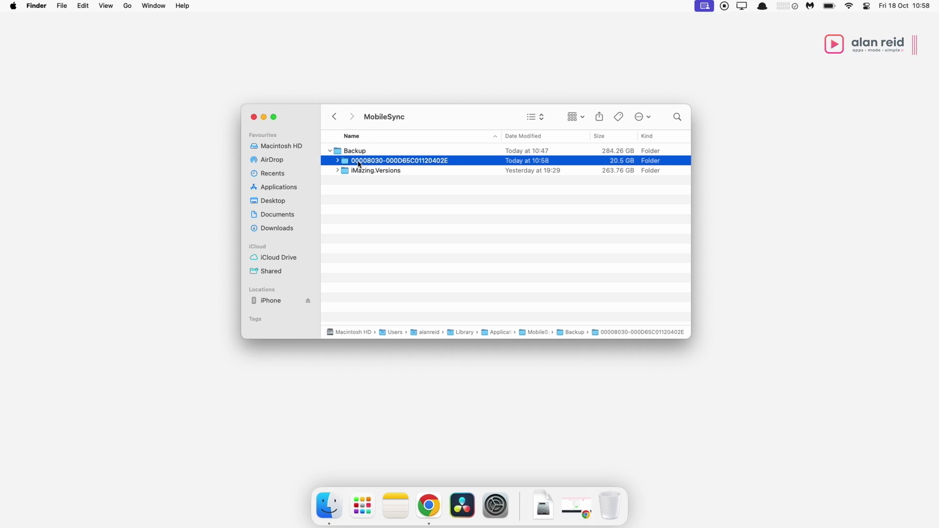
Step: Switch to Chrome on the Mac, search Google for ipsw and open the IPSW Downloads site
left_click(430, 508)
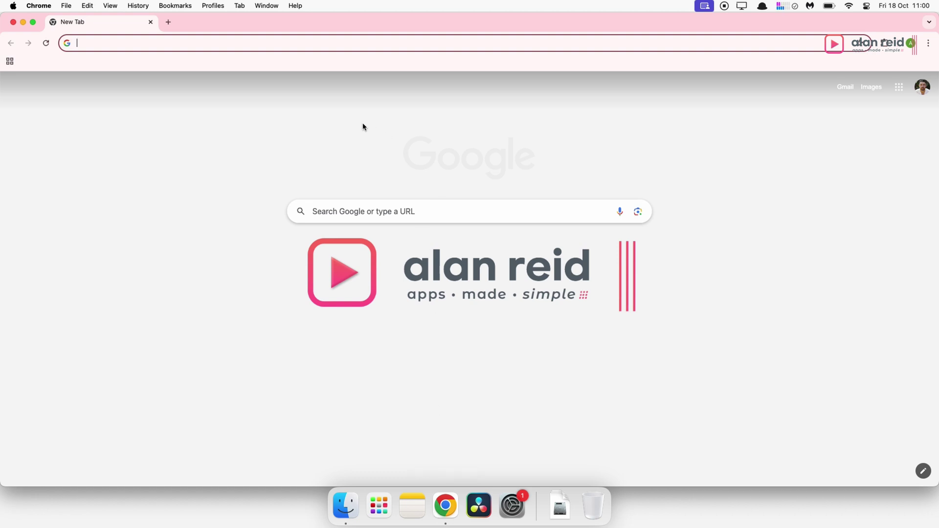
type("ipsw")
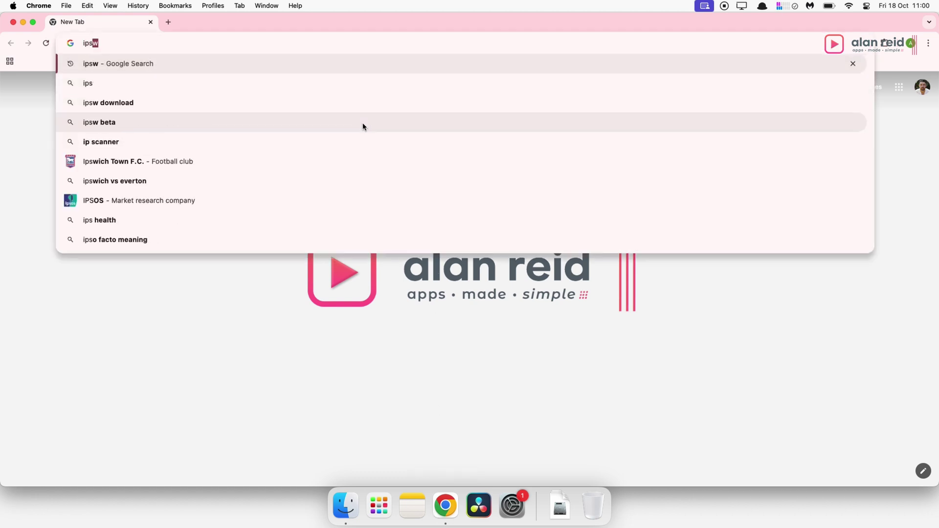
key("Return")
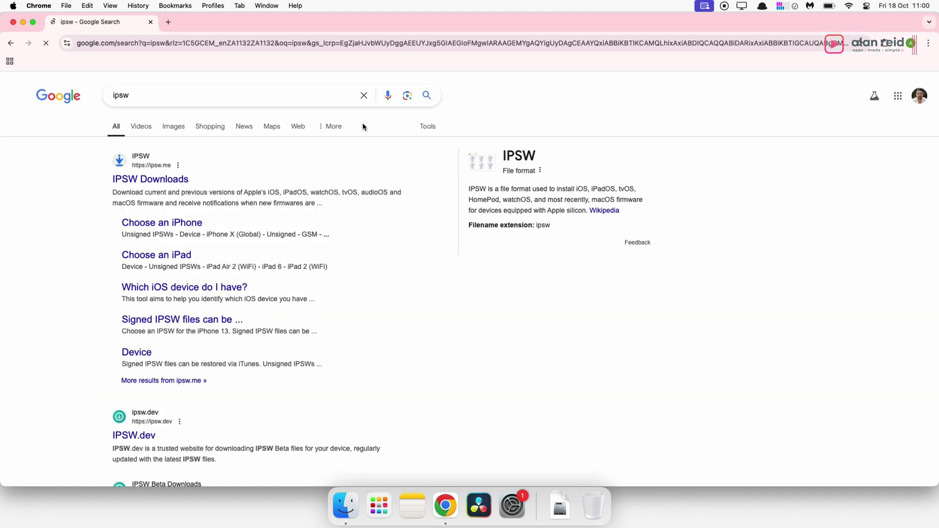
left_click(153, 182)
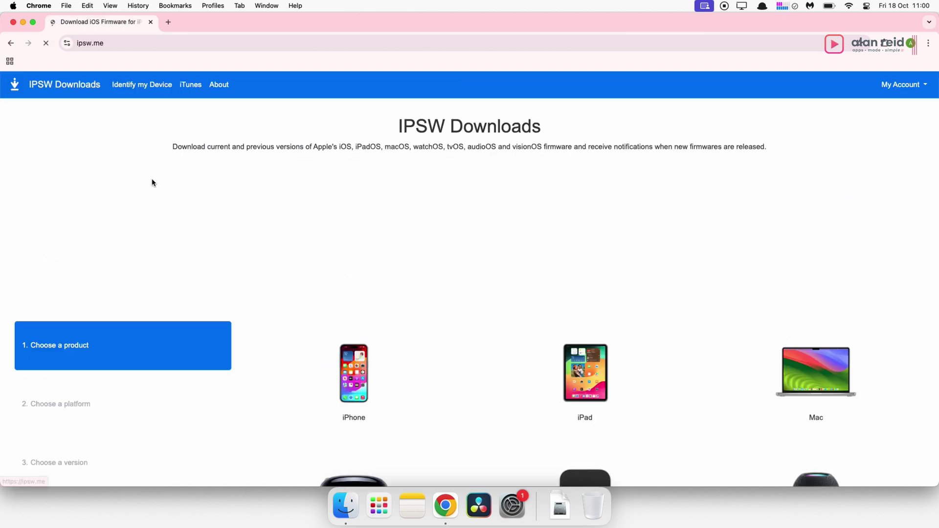
Step: Choose iPhone as the product on IPSW Downloads and dismiss the advertisement
scroll(556, 344, "down", 4)
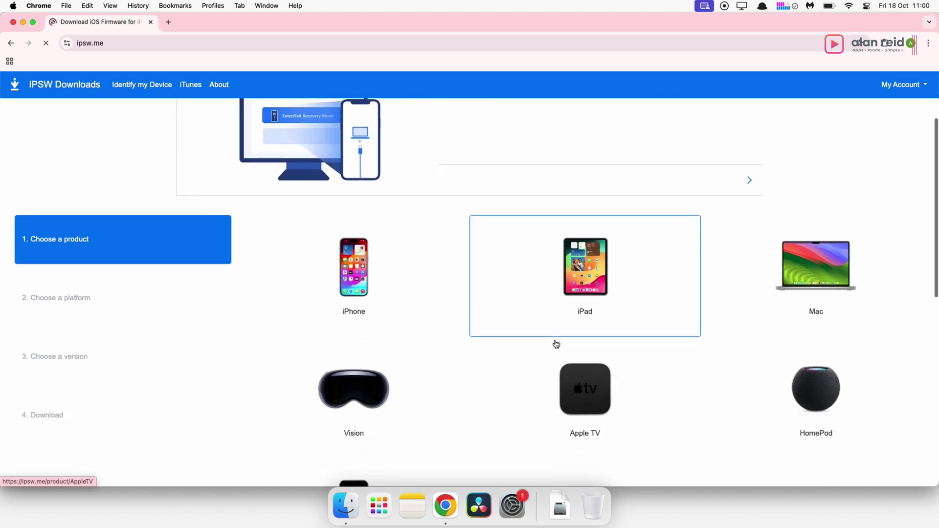
scroll(556, 345, "down", 1)
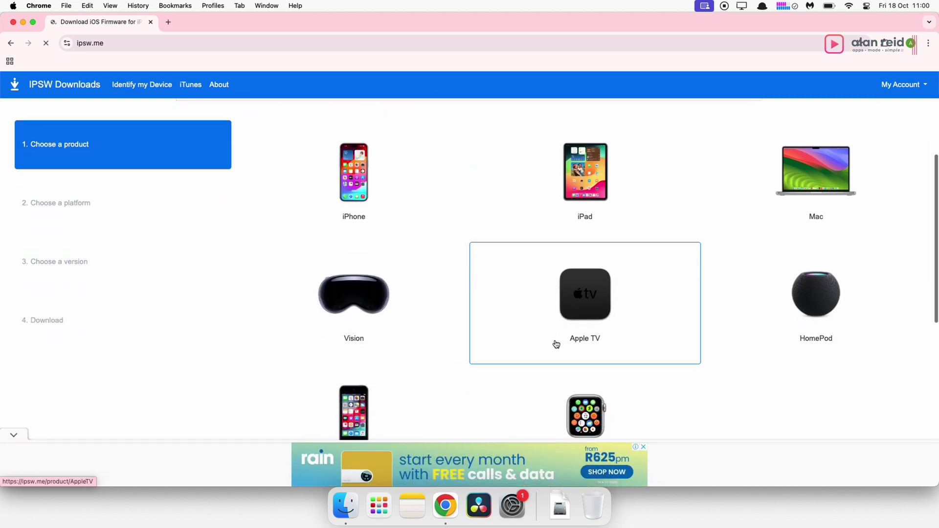
left_click(376, 178)
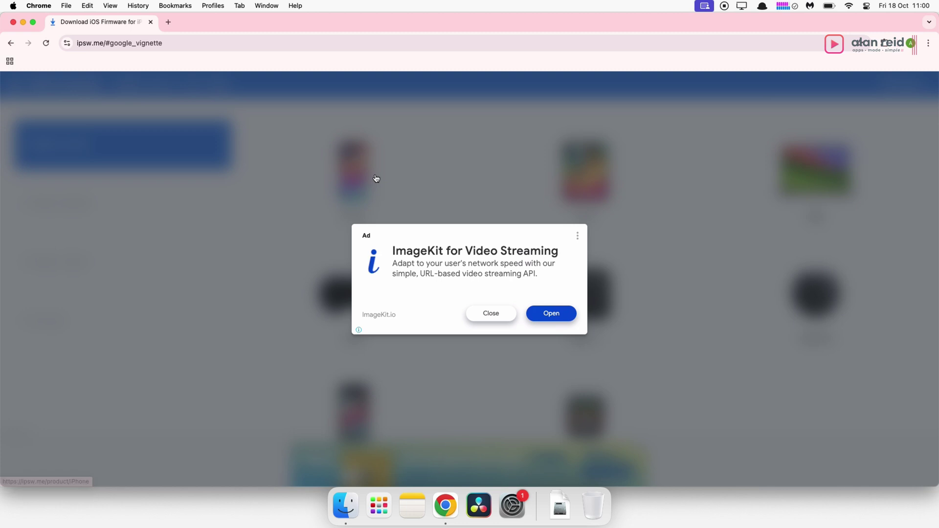
left_click(491, 314)
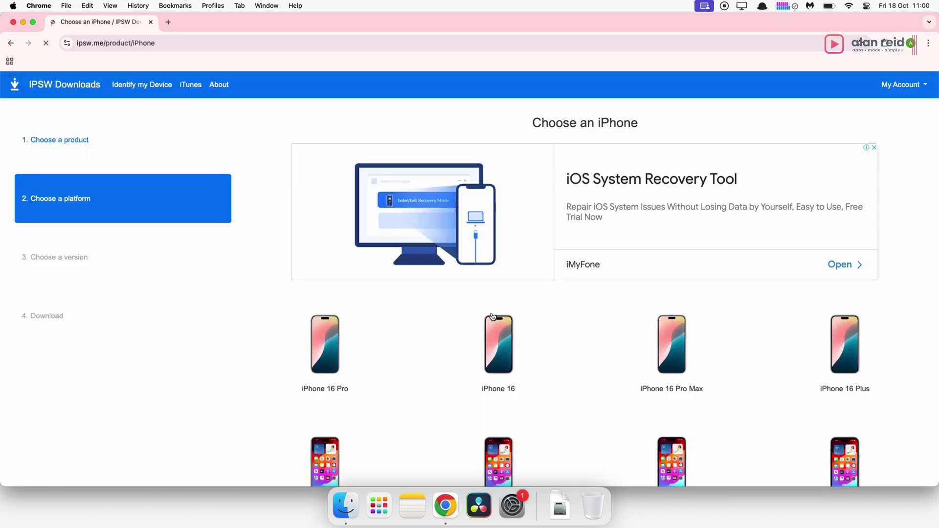
Step: Choose the iPhone 11 Pro as the platform from the list of iPhone models
scroll(493, 317, "down", 5)
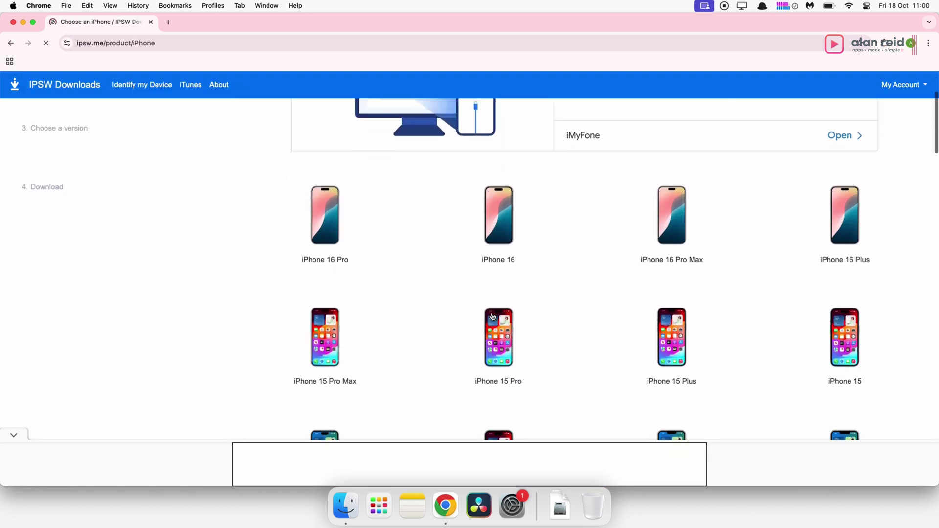
scroll(493, 317, "down", 3)
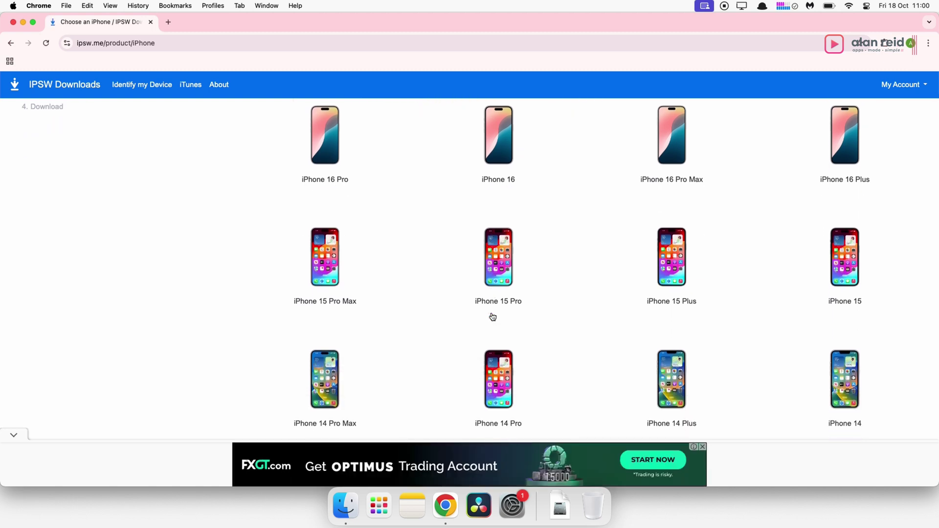
scroll(493, 317, "down", 8)
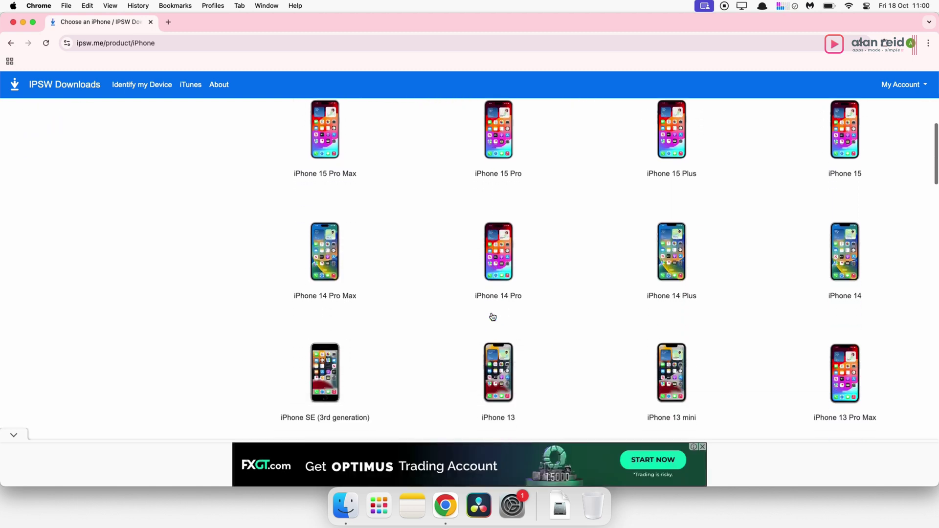
scroll(492, 317, "down", 5)
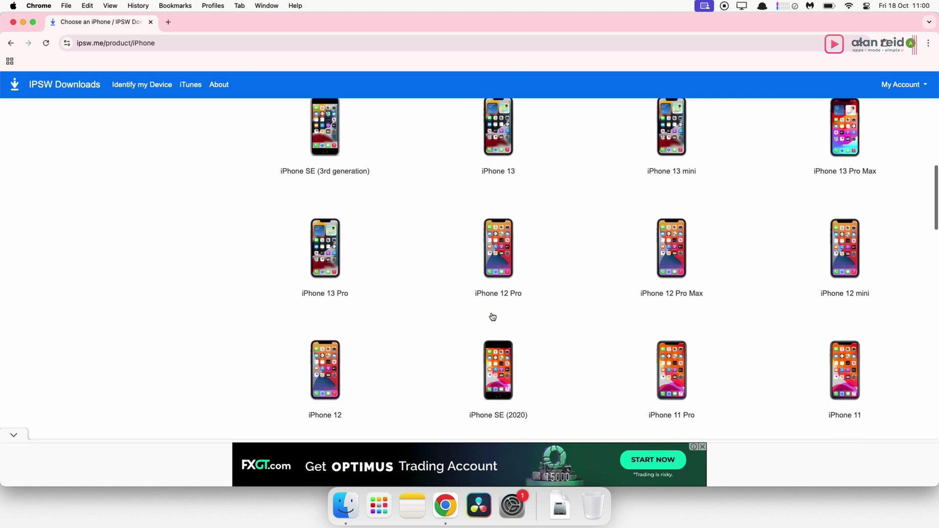
scroll(492, 317, "down", 5)
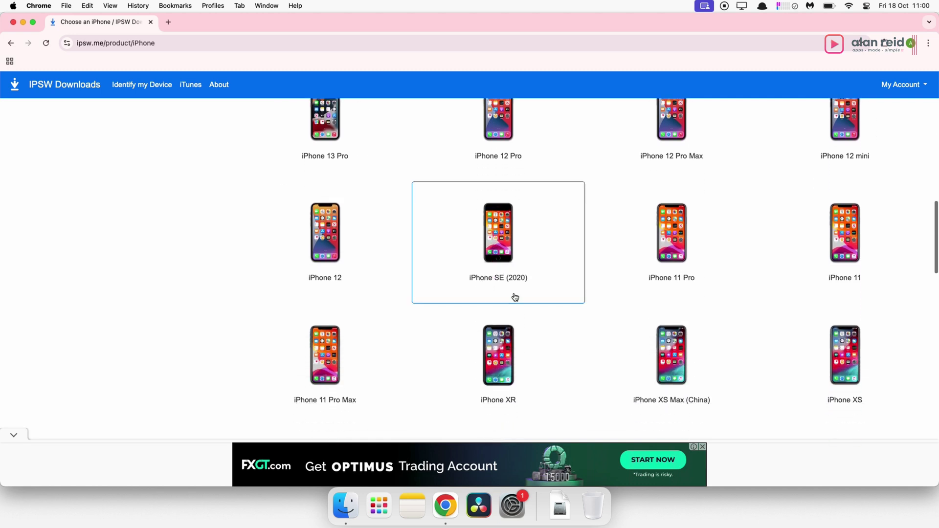
left_click(673, 233)
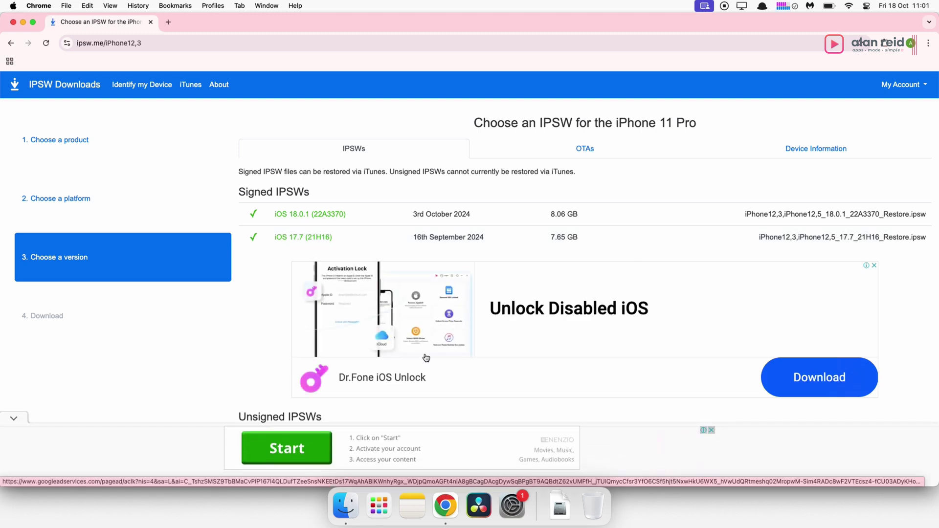
Step: Examine the signed and unsigned iOS versions offered for the iPhone 11 Pro
scroll(427, 358, "down", 2)
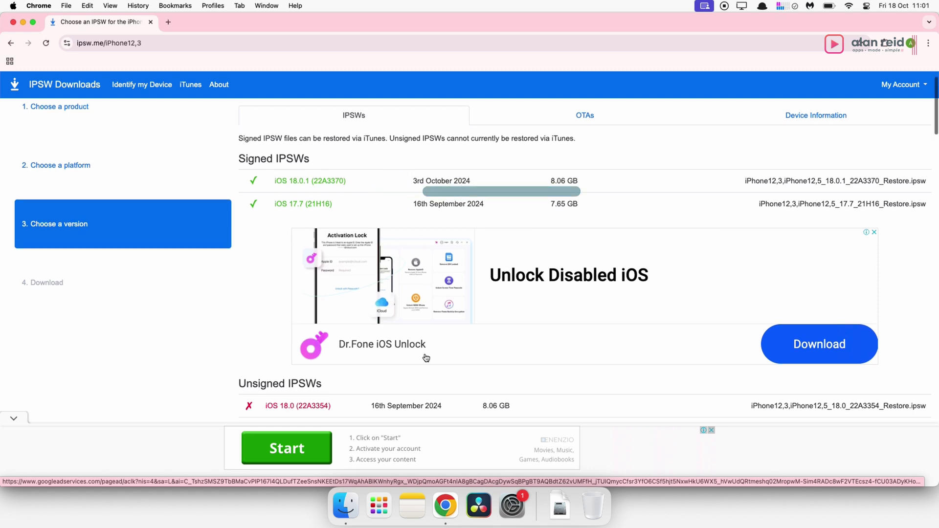
scroll(426, 358, "down", 3)
scroll(427, 359, "down", 10)
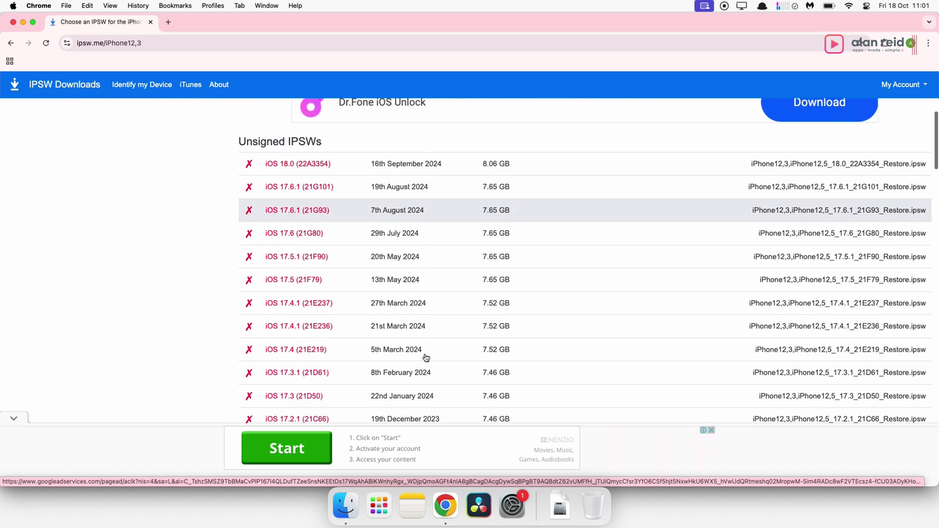
scroll(426, 358, "down", 1)
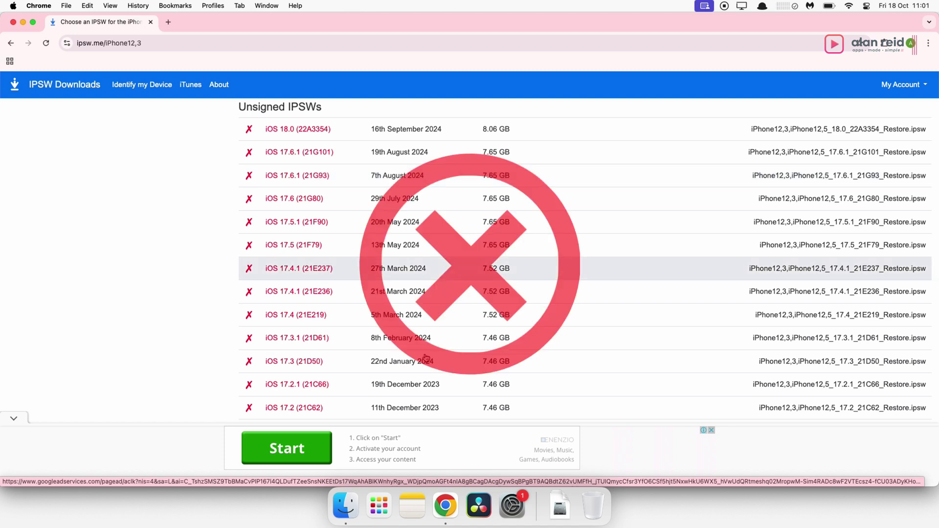
scroll(426, 358, "down", 5)
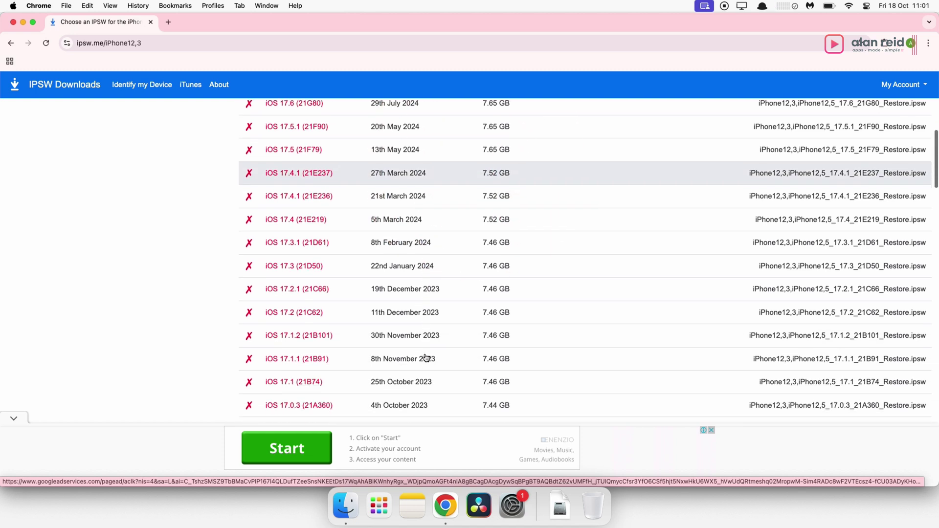
scroll(426, 358, "down", 1)
scroll(426, 358, "up", 12)
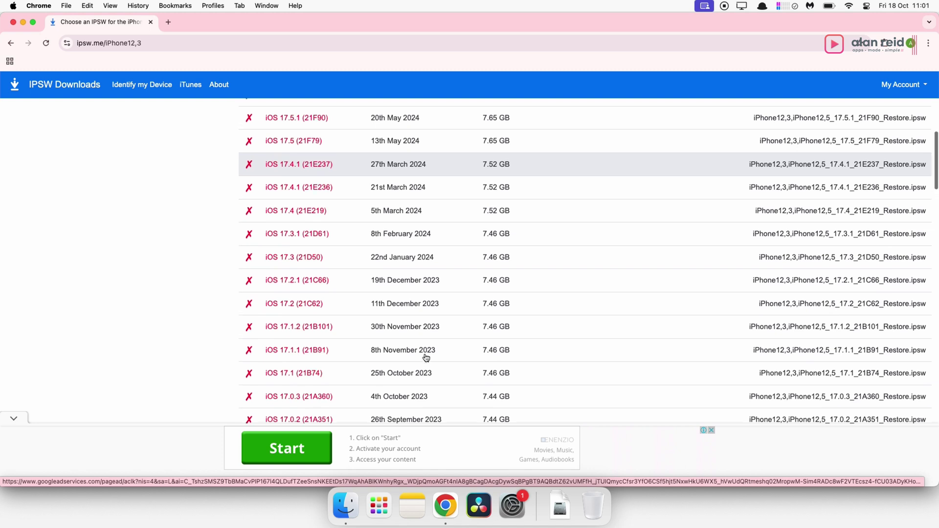
scroll(426, 358, "up", 9)
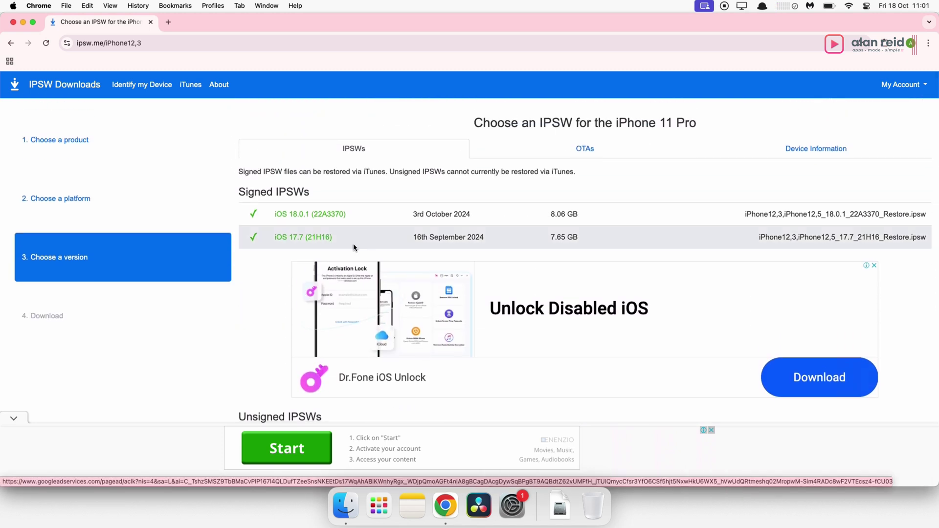
Step: Open the signed iOS 17.7 (21H16) firmware for the iPhone 11 Pro and download its 7.65 GB file
left_click(307, 240)
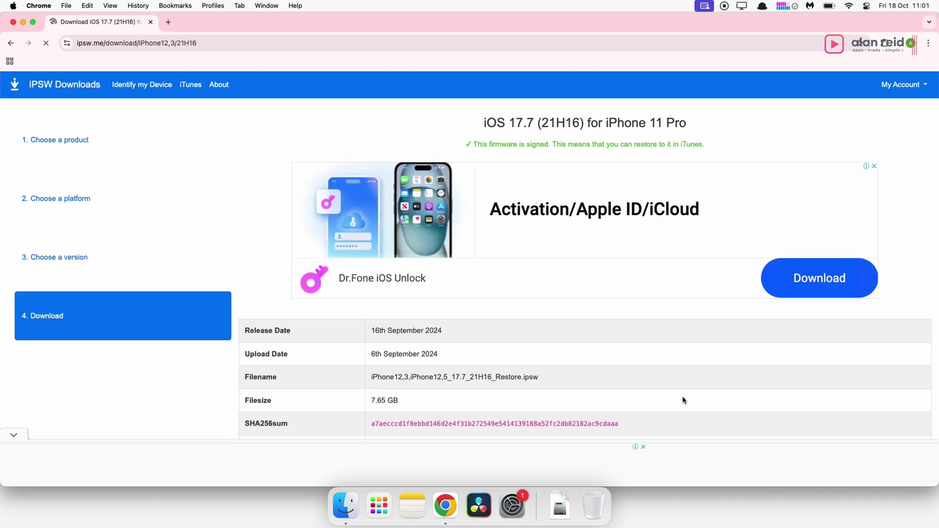
scroll(683, 401, "down", 2)
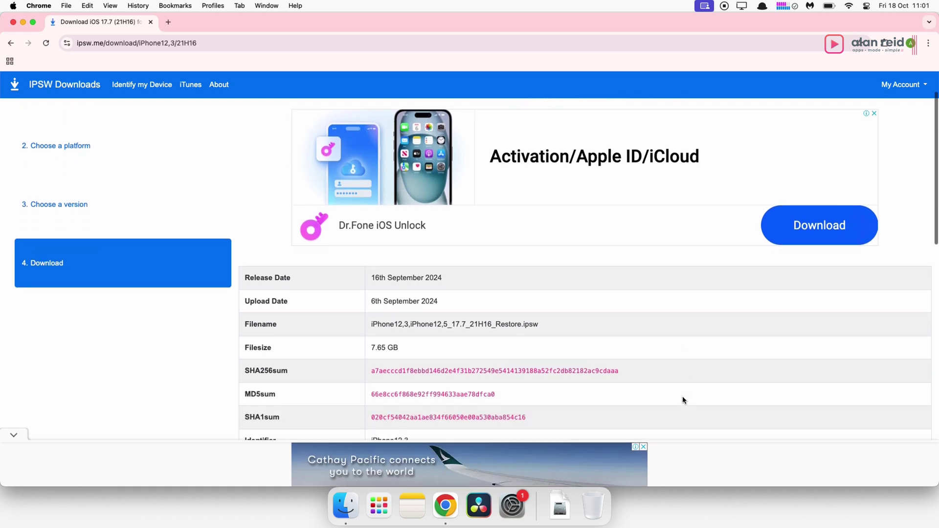
scroll(683, 400, "down", 4)
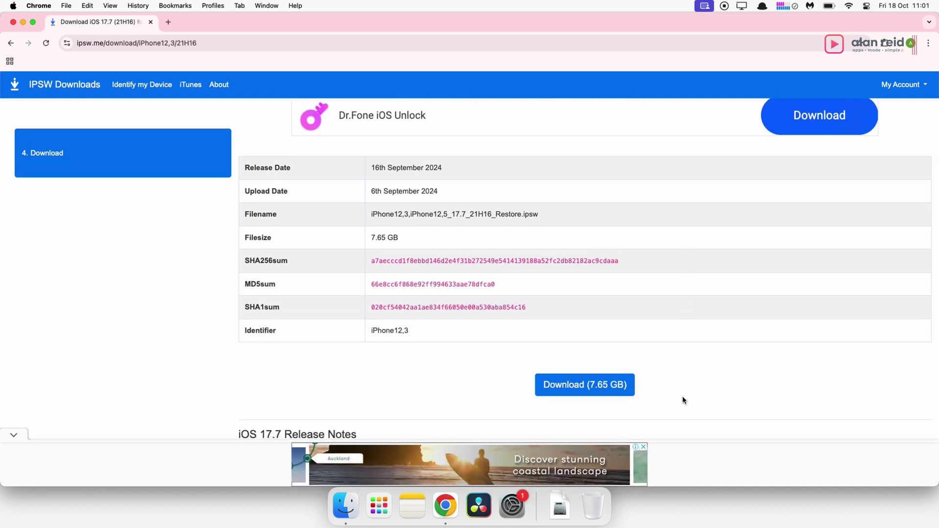
left_click(603, 391)
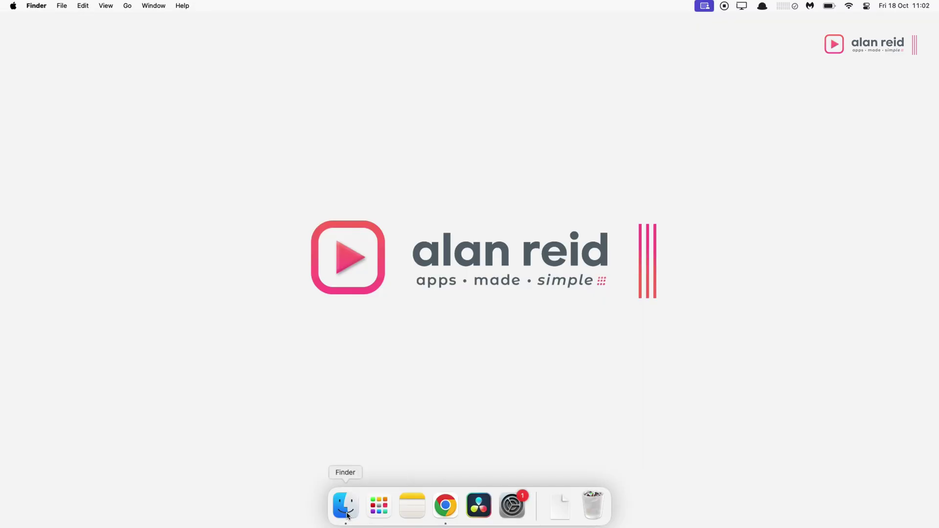
Step: Switch to Finder and restore the connected iPhone to iOS 17.7 from the downloaded iPhone12,3,iPhone12,5_17.7_21H16_Restore.ipsw file, acknowledging its completion
left_click(346, 506)
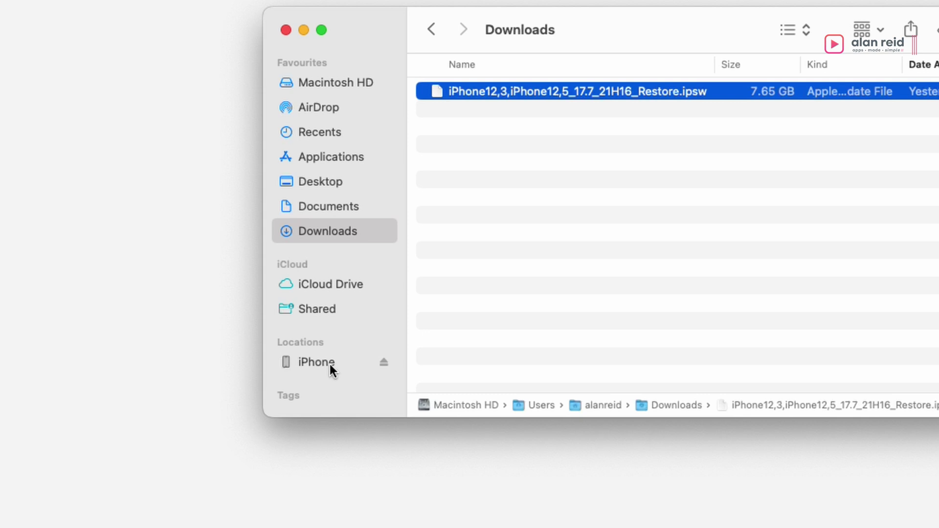
left_click(329, 364)
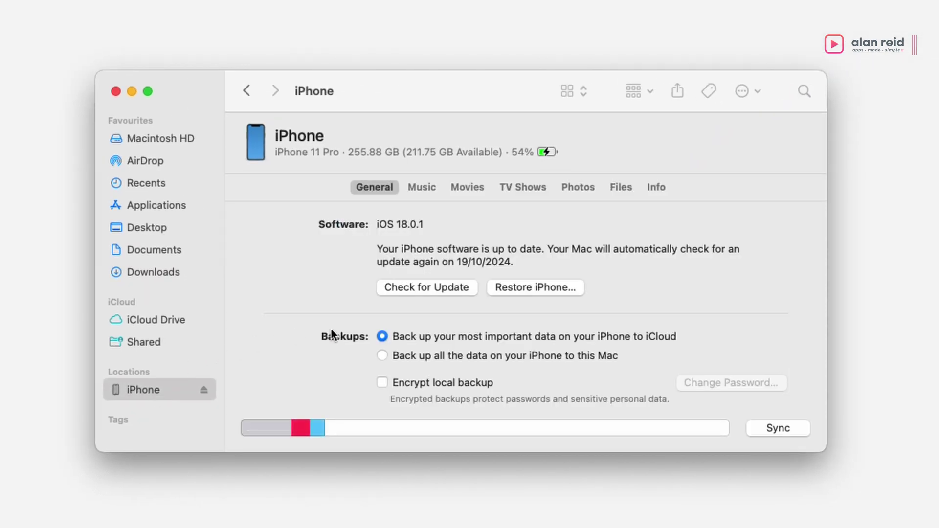
left_click(554, 289, "alt")
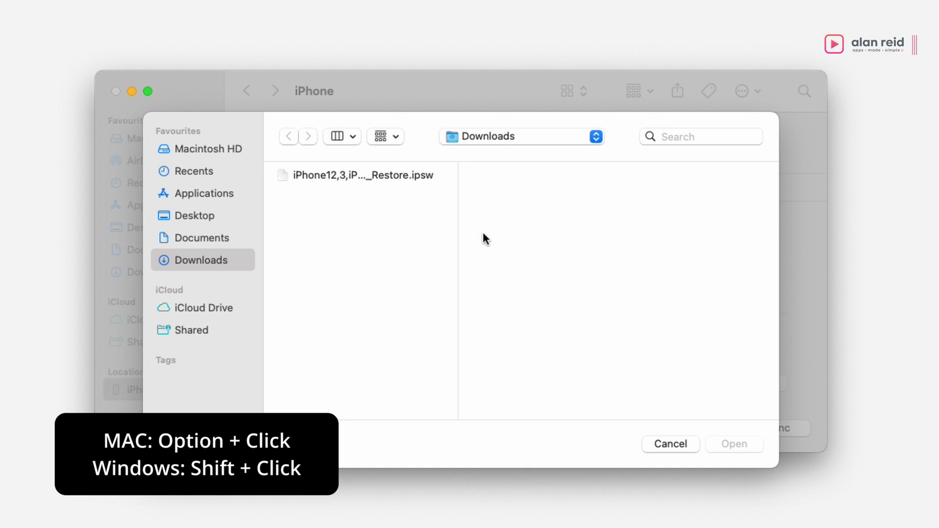
left_click(387, 175)
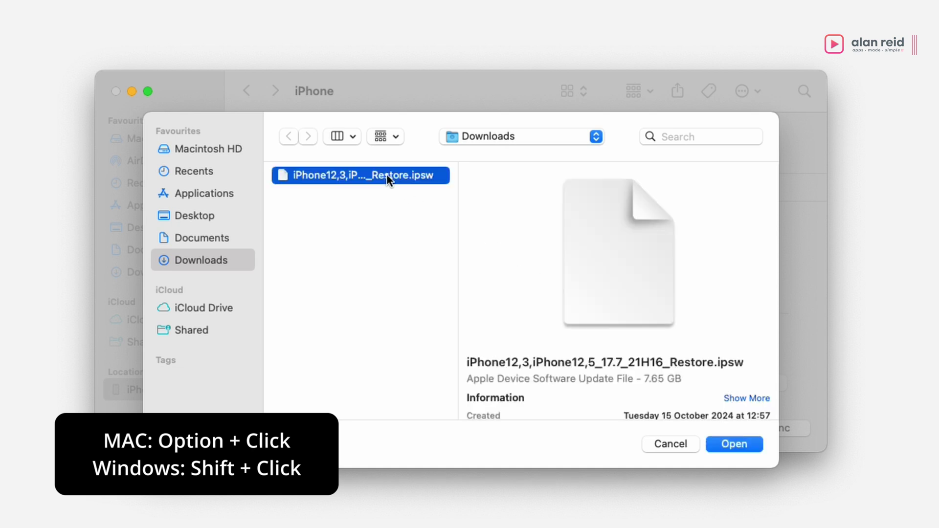
left_click(740, 442)
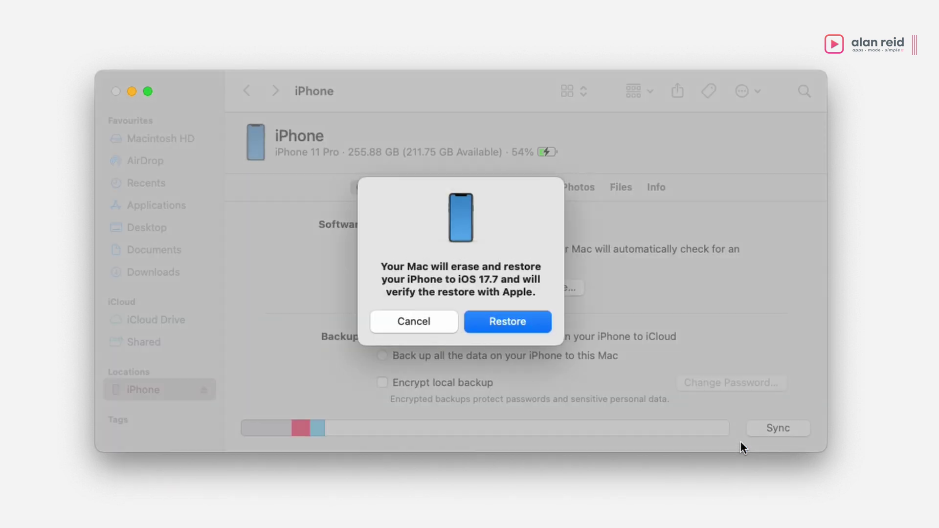
left_click(500, 327)
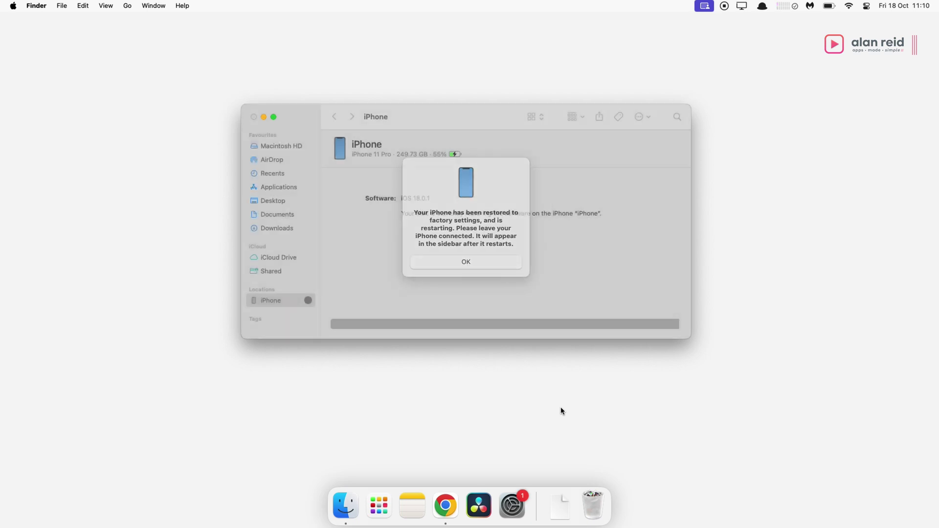
key("Return")
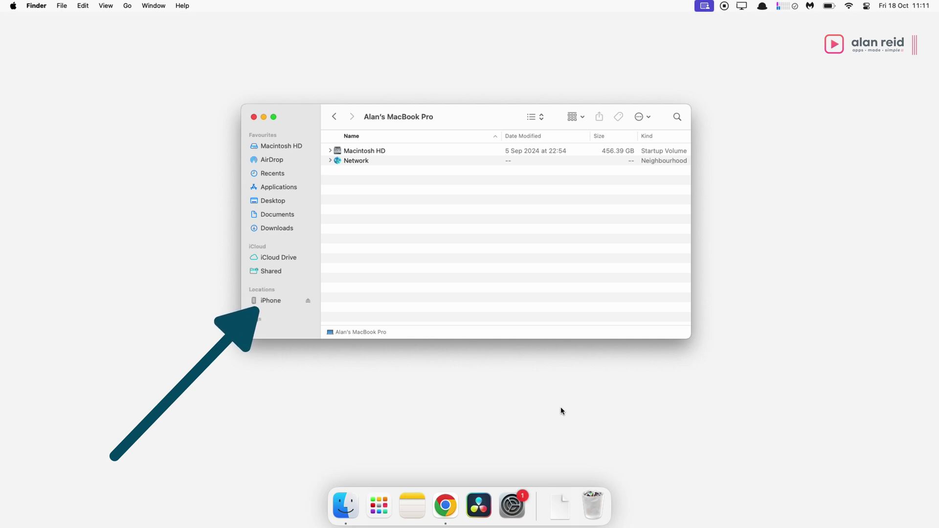
Step: Open the restored iPhone in Finder and set it up as a new device instead of restoring from a backup
left_click(269, 302)
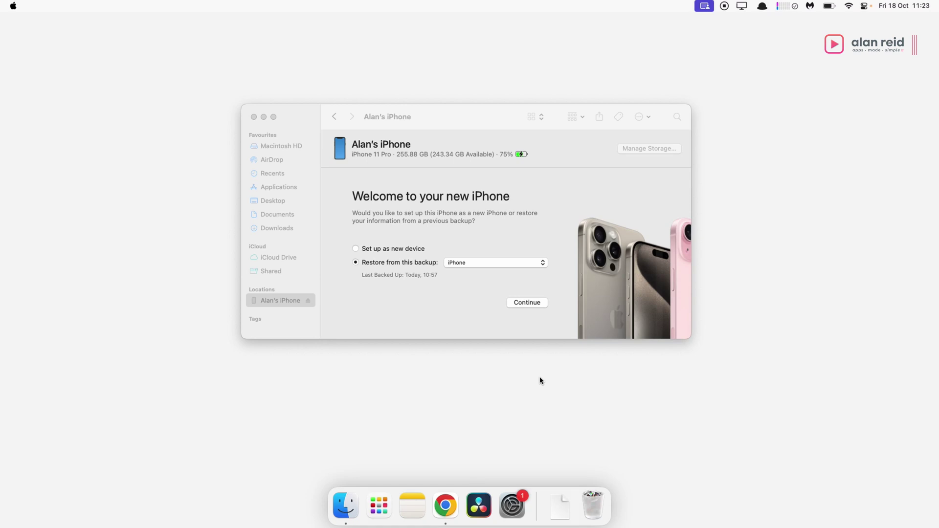
left_click(518, 464)
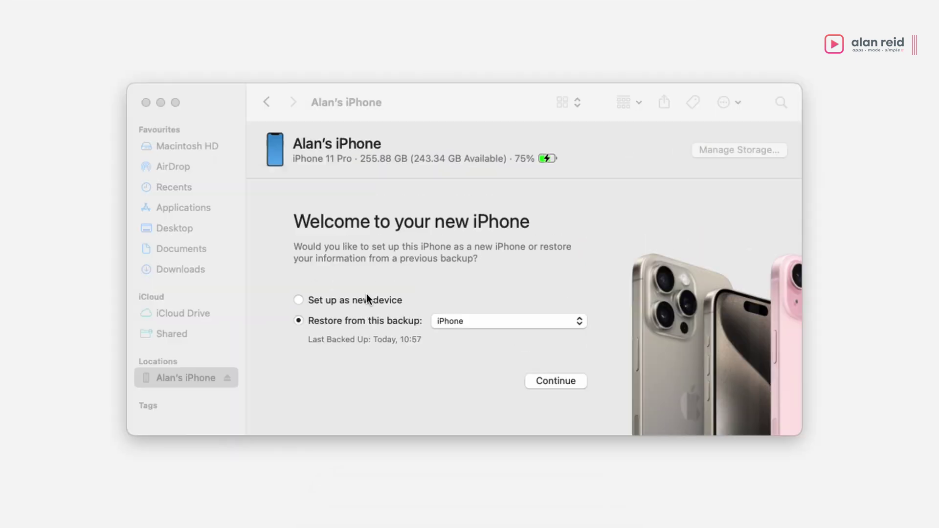
left_click(401, 248)
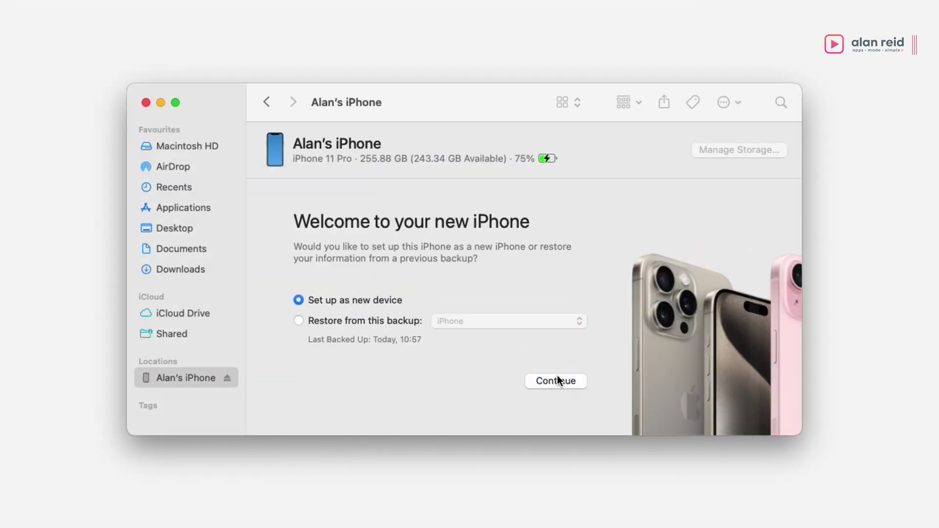
left_click(557, 377)
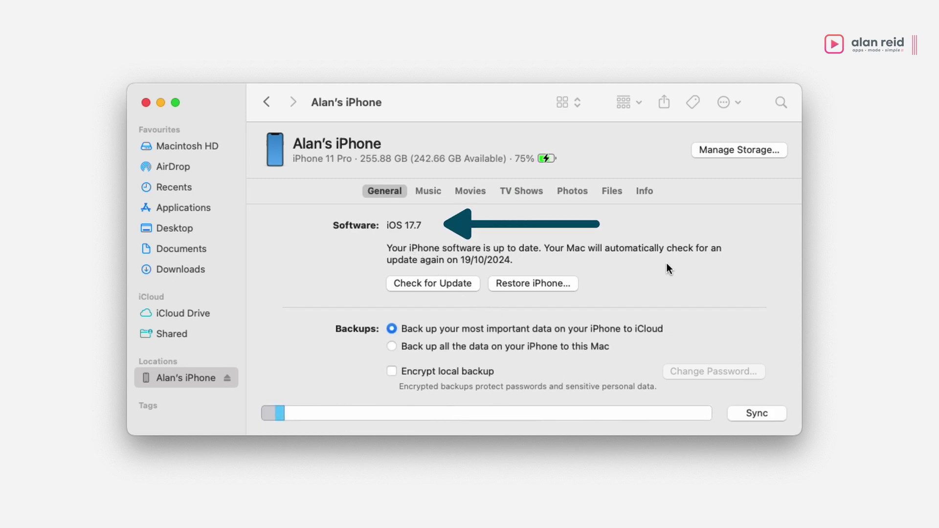
Step: Review the list of device backups stored on this Mac and close it
scroll(668, 268, "down", 5)
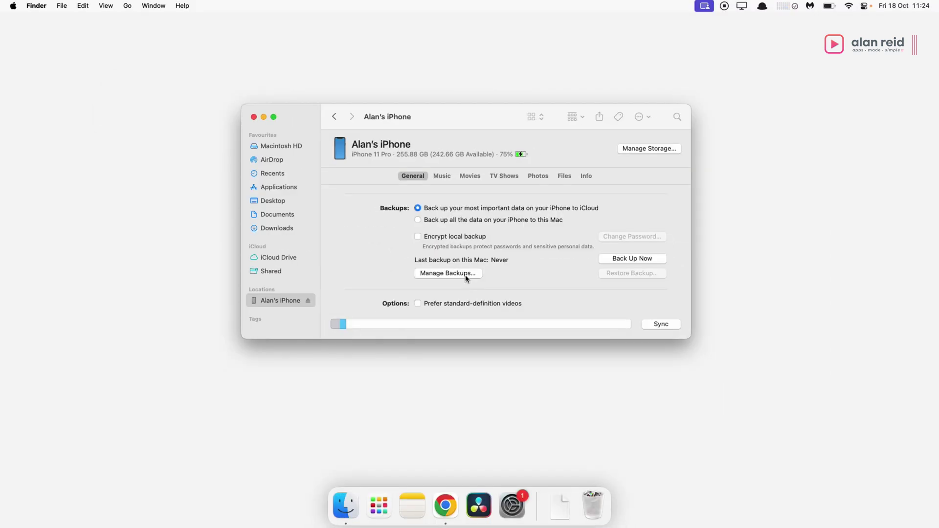
left_click(447, 273)
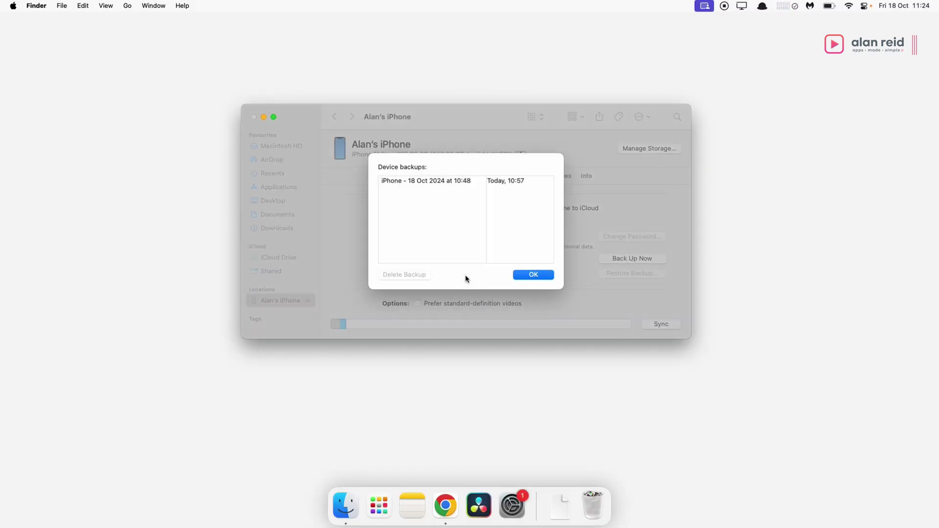
left_click(548, 277)
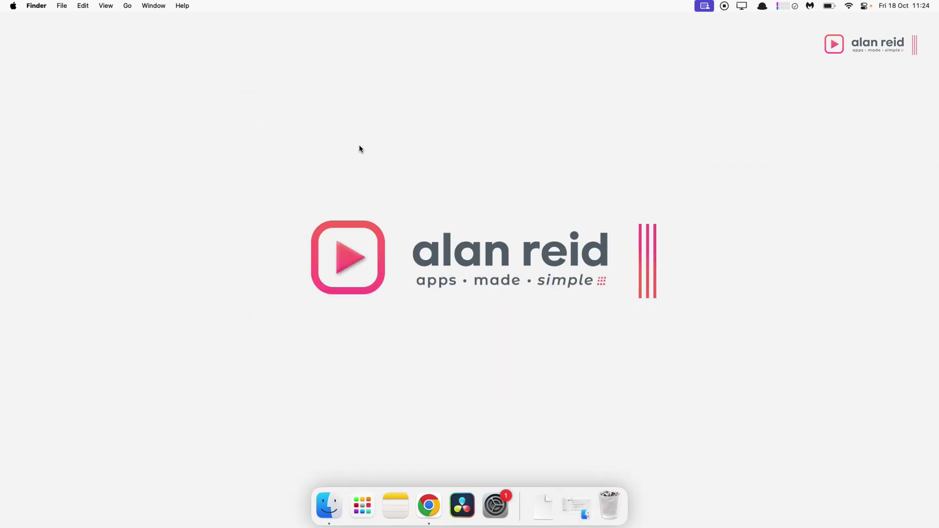
left_click(127, 6)
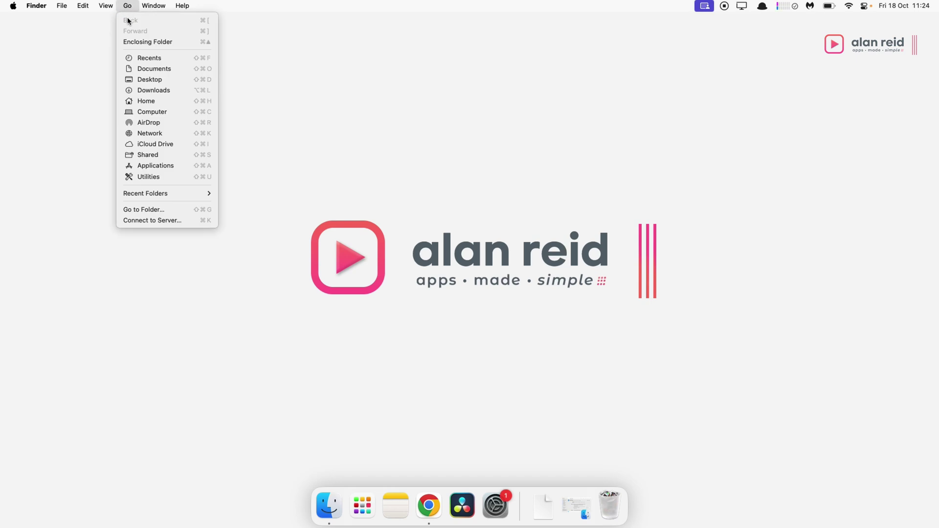
left_click(161, 210)
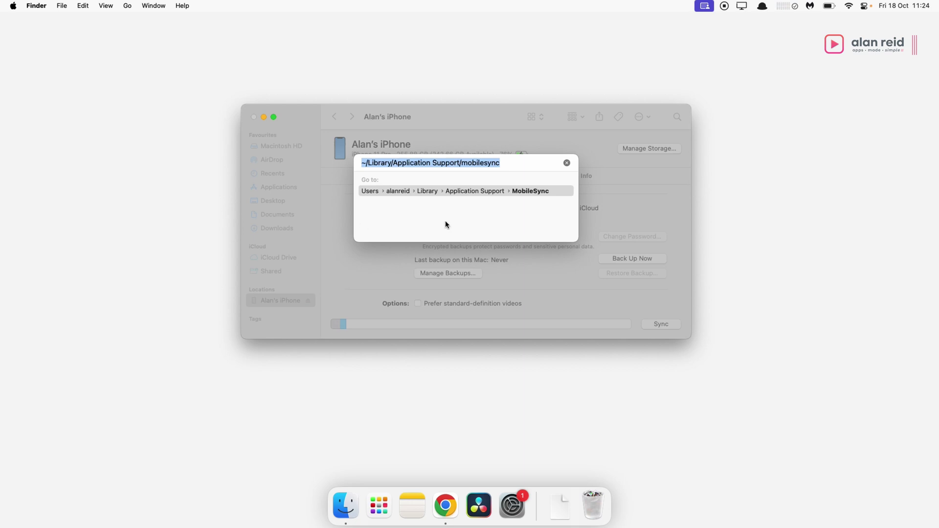
key("Return")
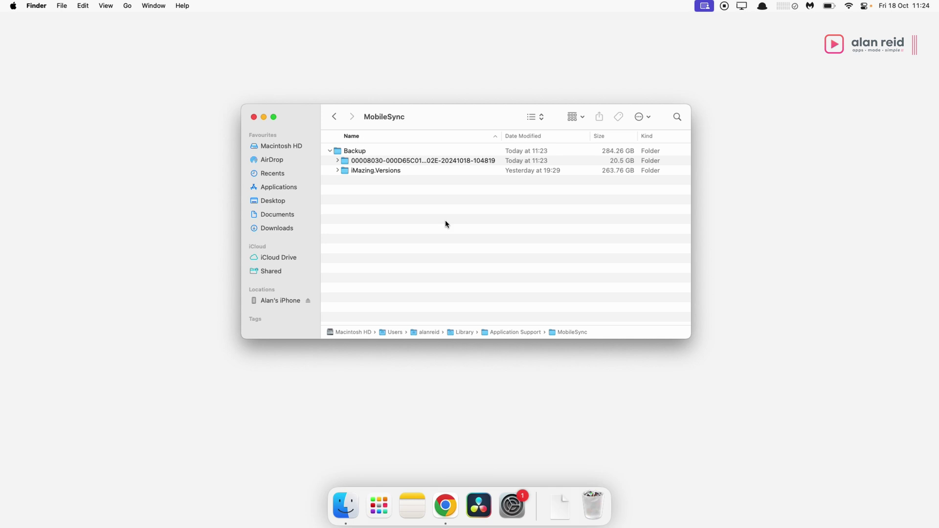
double_click(432, 161)
Step: Open the Info.plist file at the end of the backup folder in TextEdit
scroll(433, 164, "down", 10)
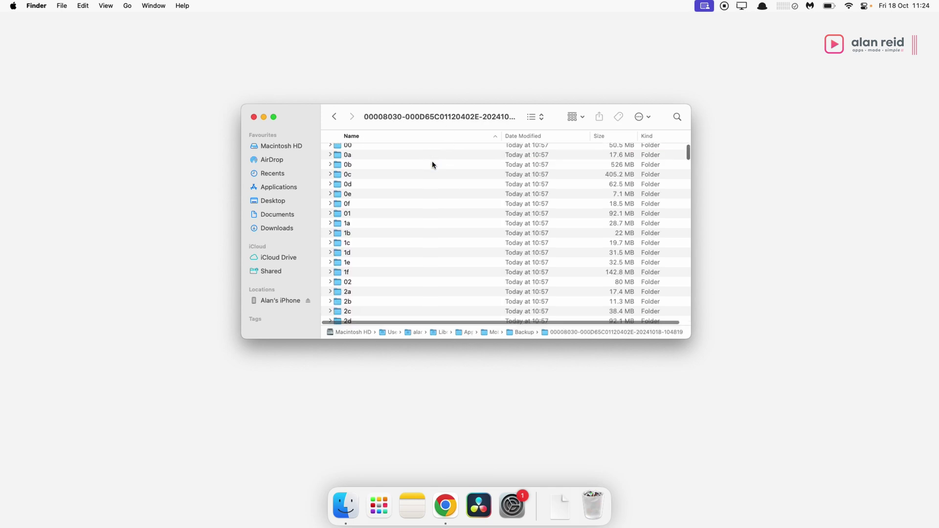
left_click_drag(687, 171, 673, 352)
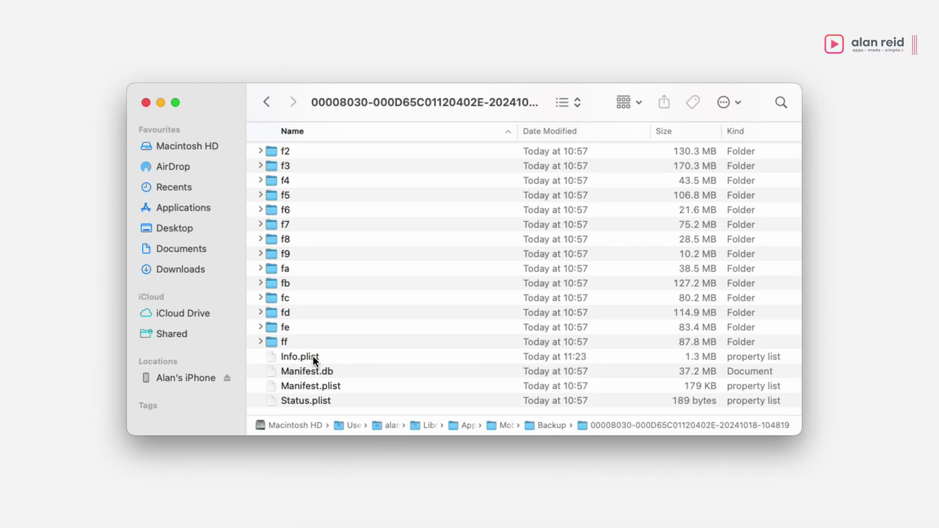
left_click(365, 286)
right_click(313, 357)
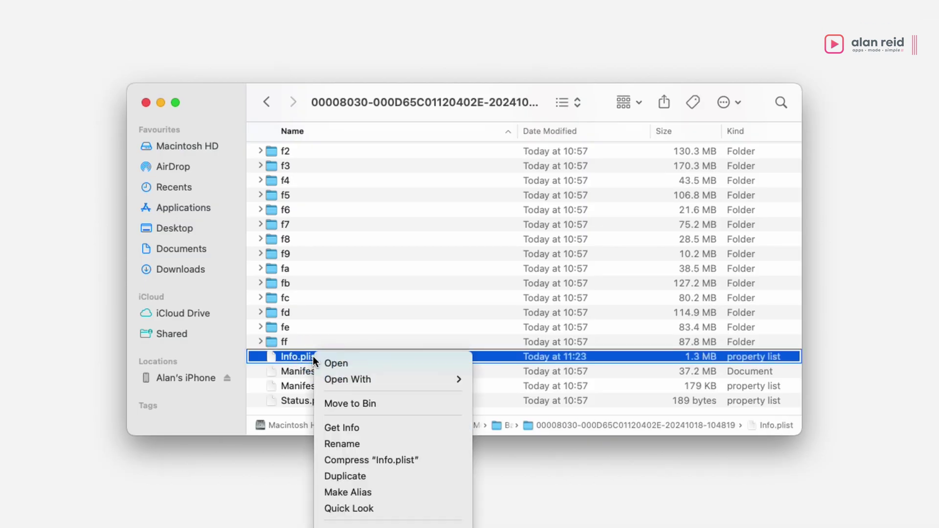
mouse_move(377, 380)
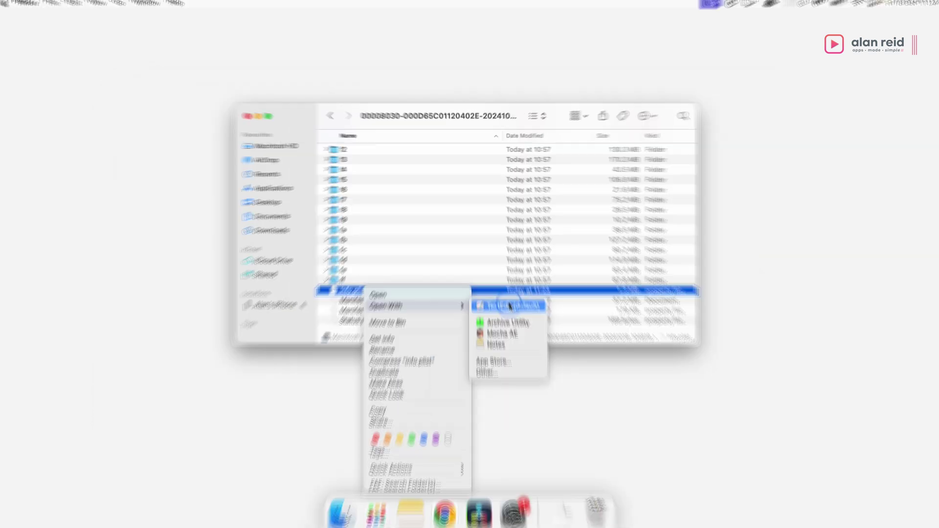
left_click(527, 376)
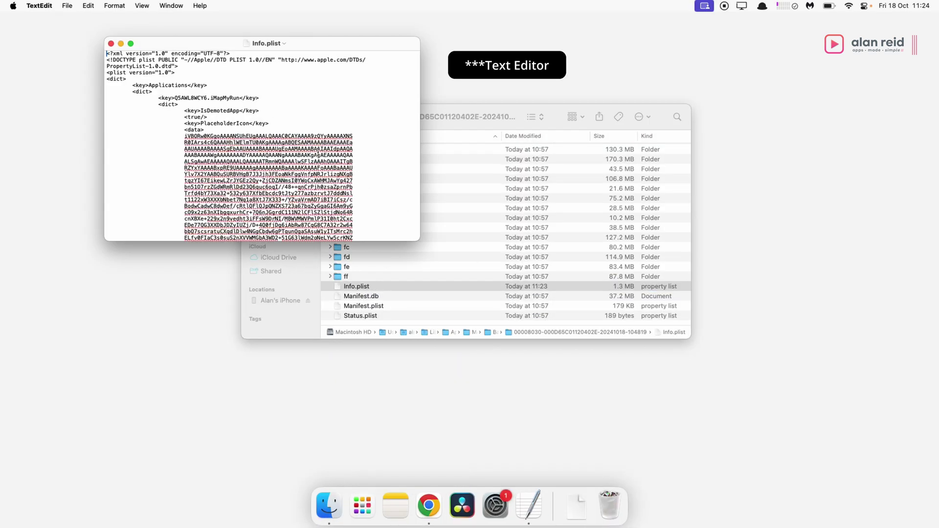
Step: Search Info.plist for "product version" to locate the Product Version key
key("cmd+f")
type("product")
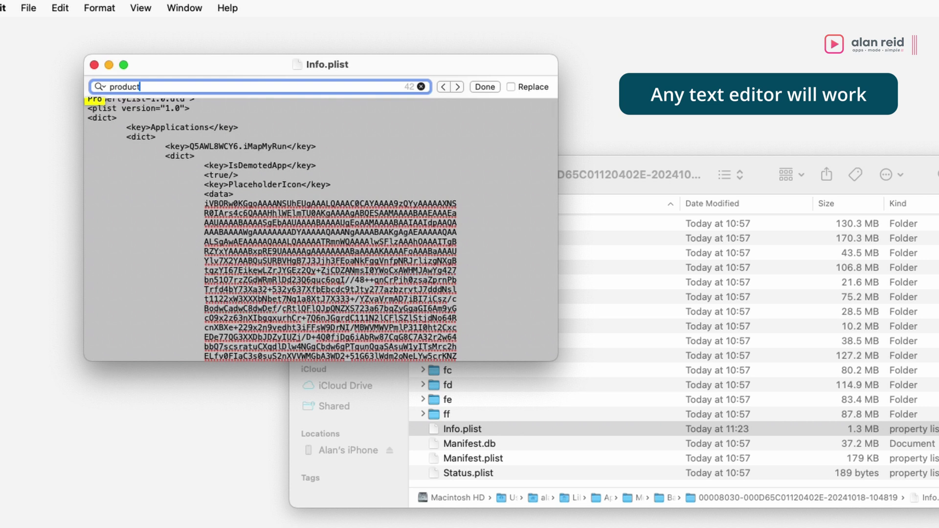
type(" version")
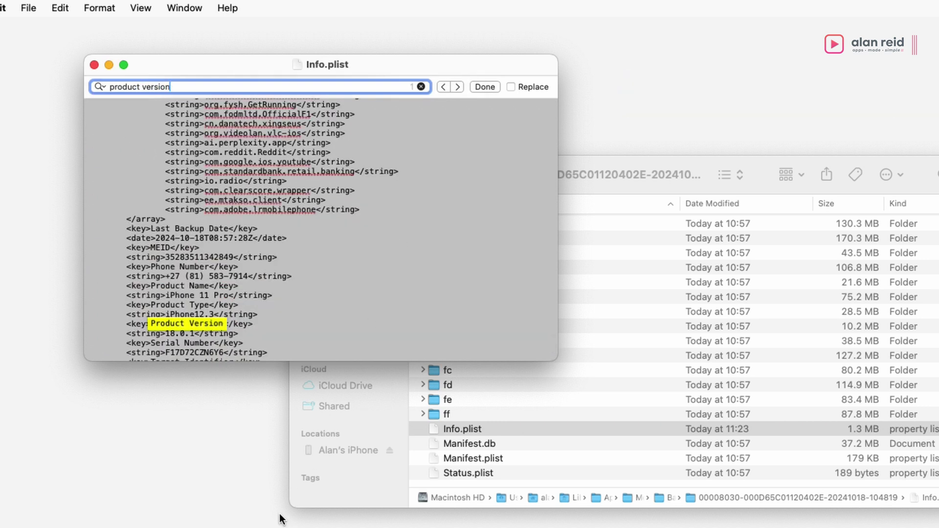
left_click(223, 295)
scroll(223, 293, "down", 3)
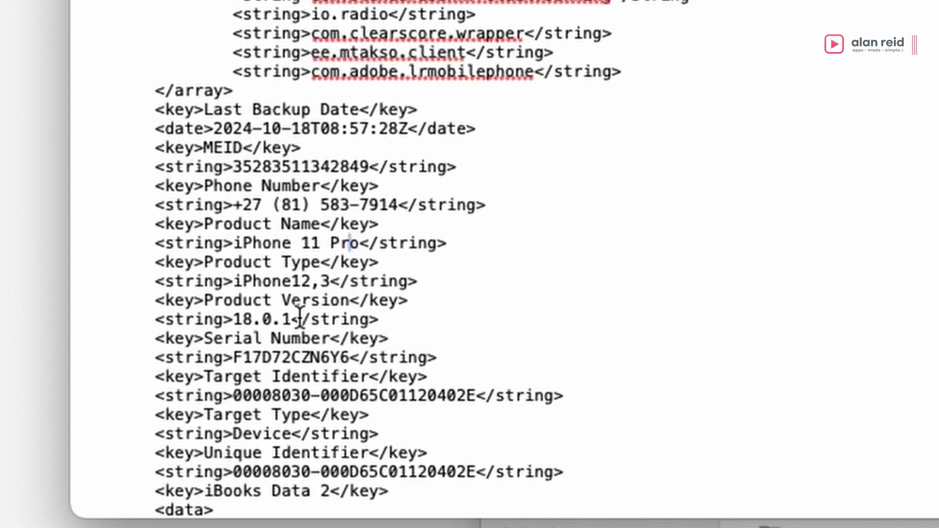
Step: Set the Product Version string in Info.plist to 17.7
left_click(294, 319)
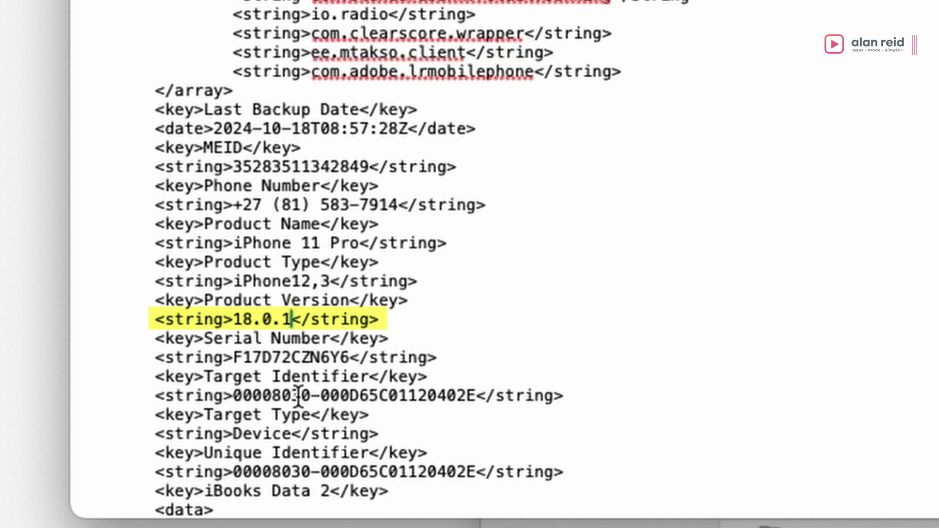
key("BackSpace")
key("BackSpace")
key("BackSpace")
key("BackSpace")
key("BackSpace")
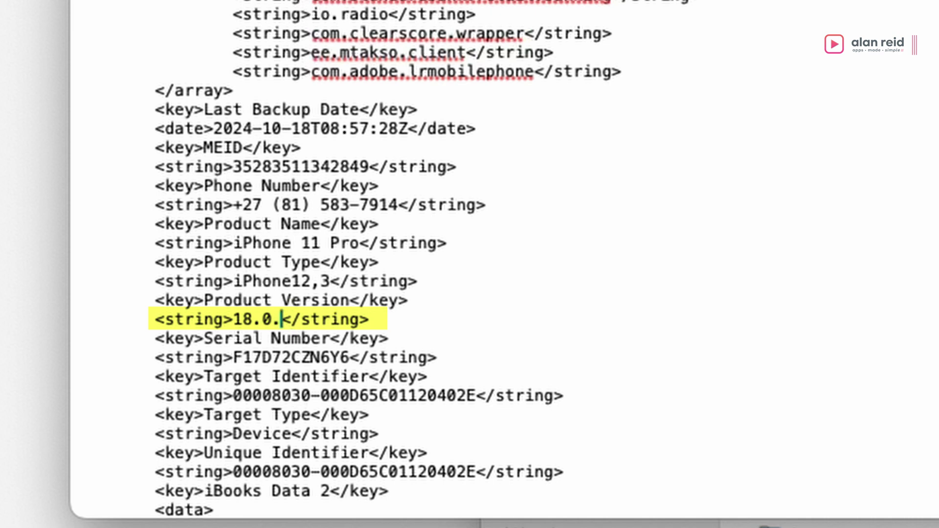
type("7.7")
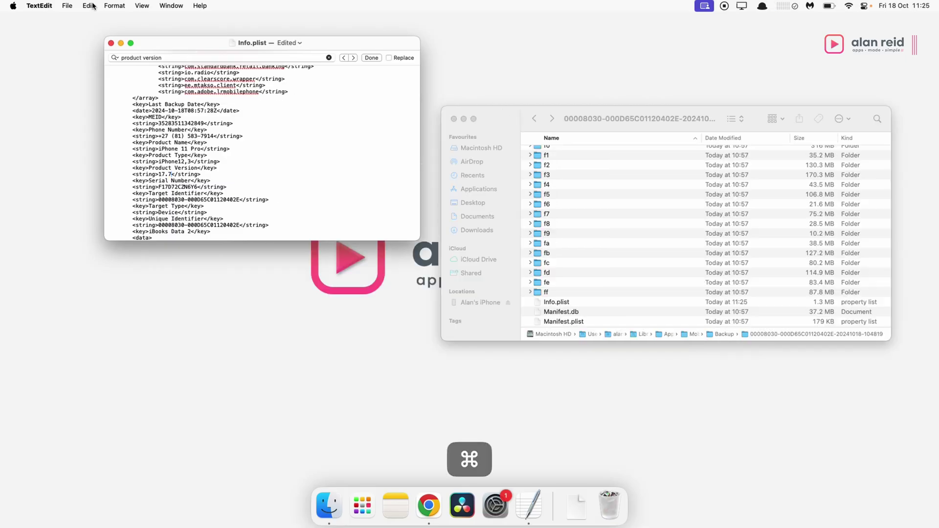
Step: Save the edited Info.plist and close its window
left_click(67, 6)
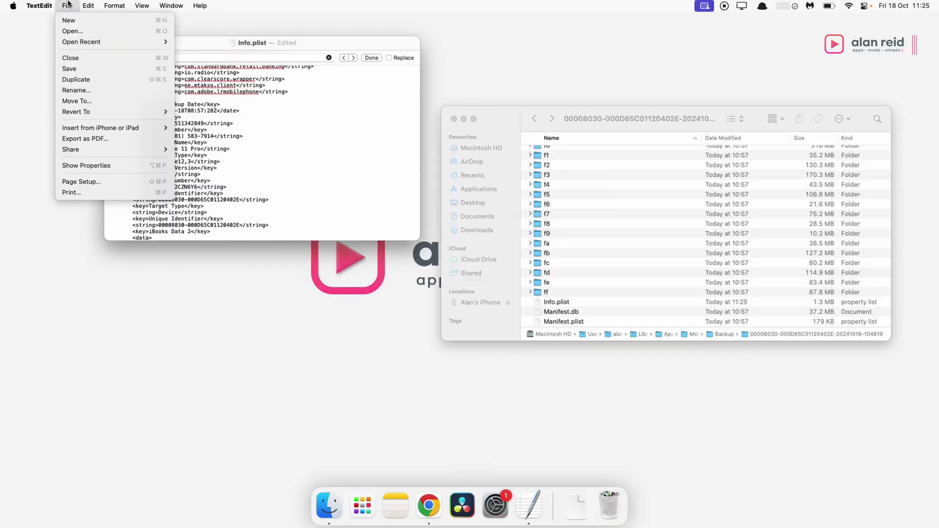
left_click(83, 68)
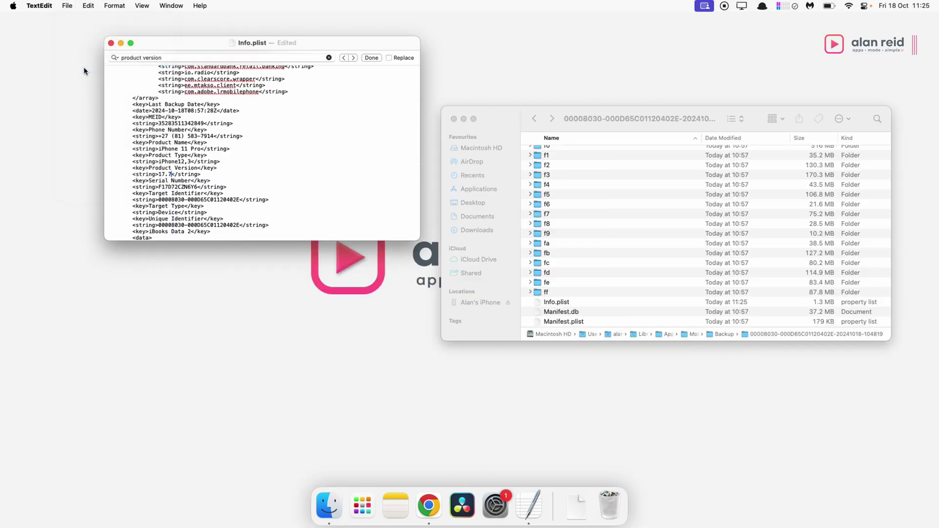
left_click(111, 43)
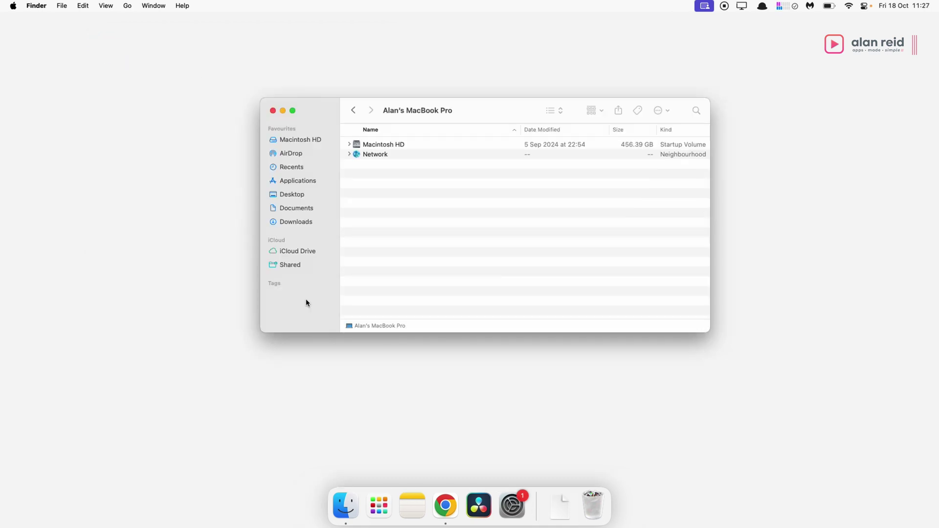
Step: Restore the connected iPhone 11 Pro from the local backup made today at 10:57, agreeing to erase its contents
left_click(300, 294)
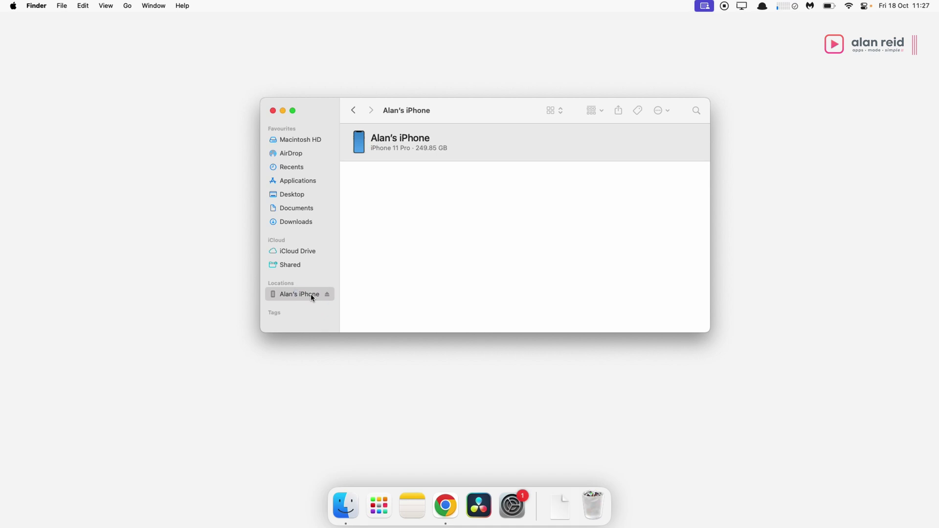
scroll(628, 279, "down", 3)
scroll(628, 279, "down", 3)
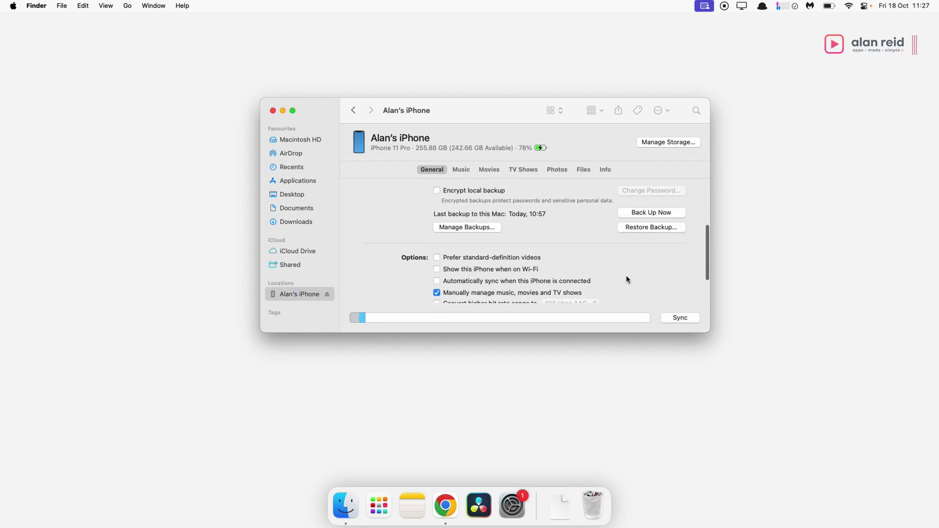
left_click(659, 232)
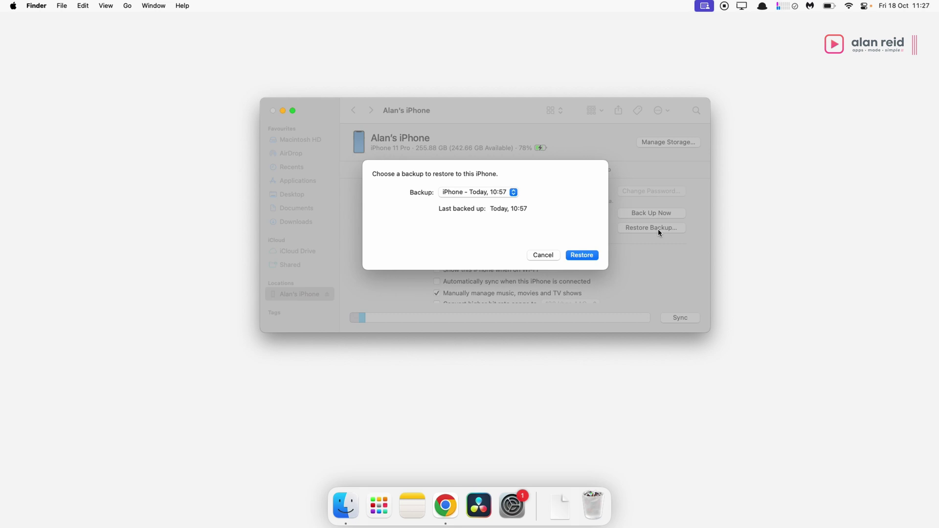
left_click(580, 256)
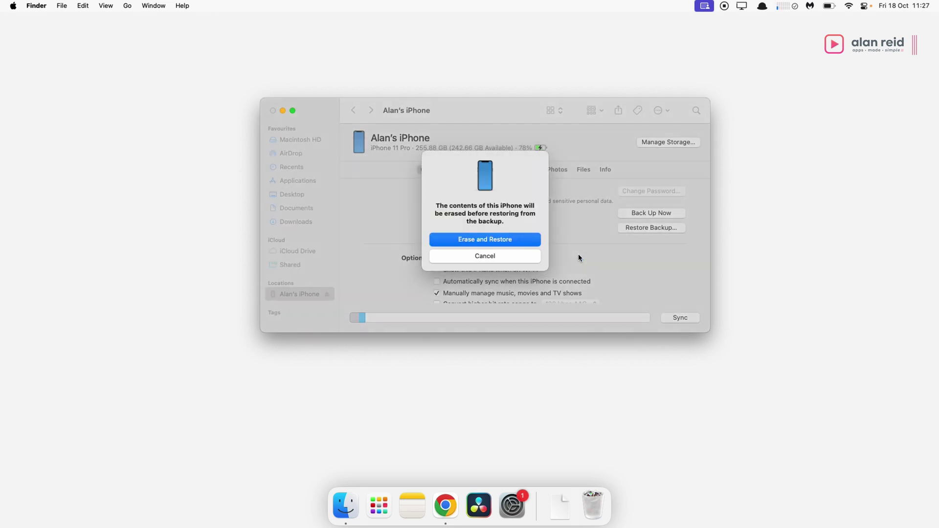
left_click(498, 245)
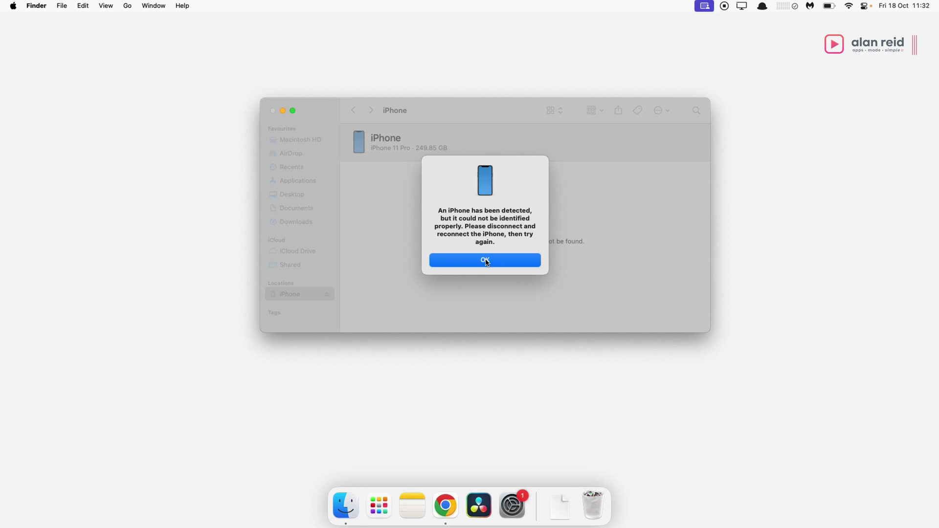
Step: Dismiss the iPhone identification alert and open the reconnected iPhone's general information to check its software version
left_click(486, 260)
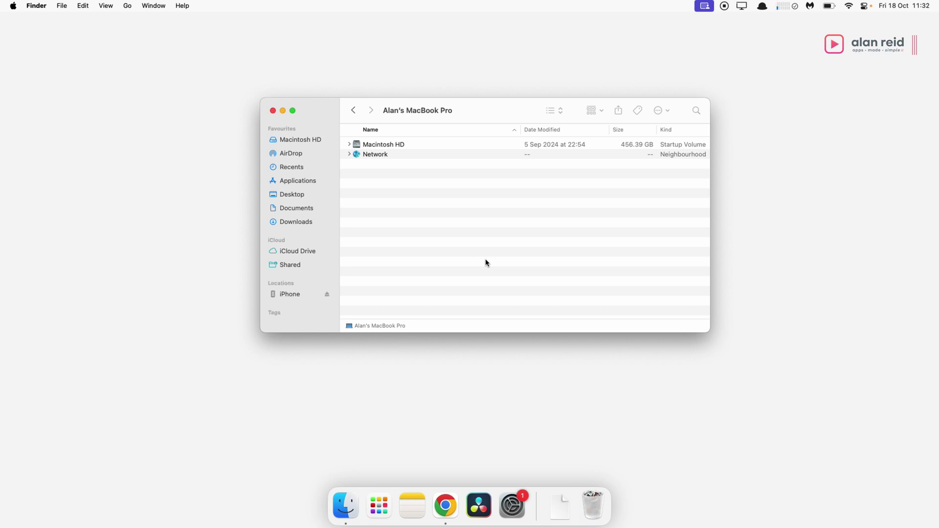
left_click(288, 295)
left_click(288, 294)
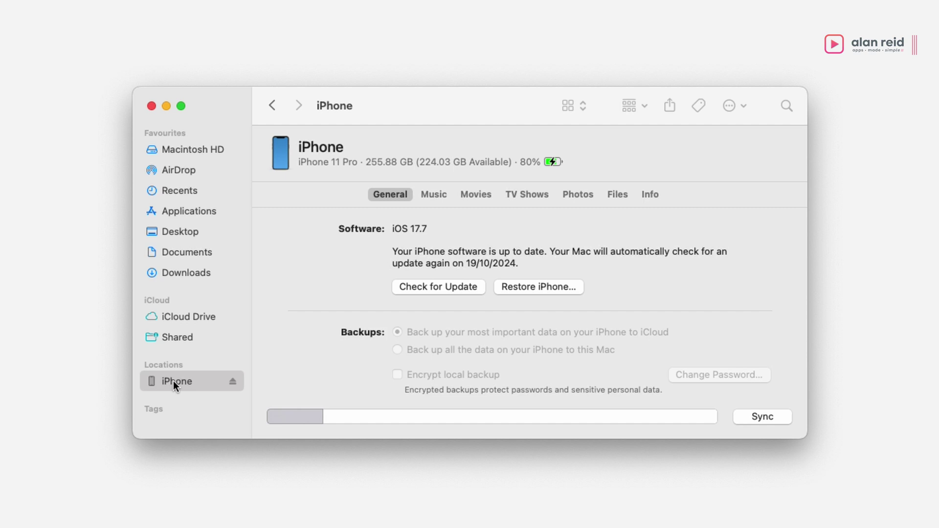